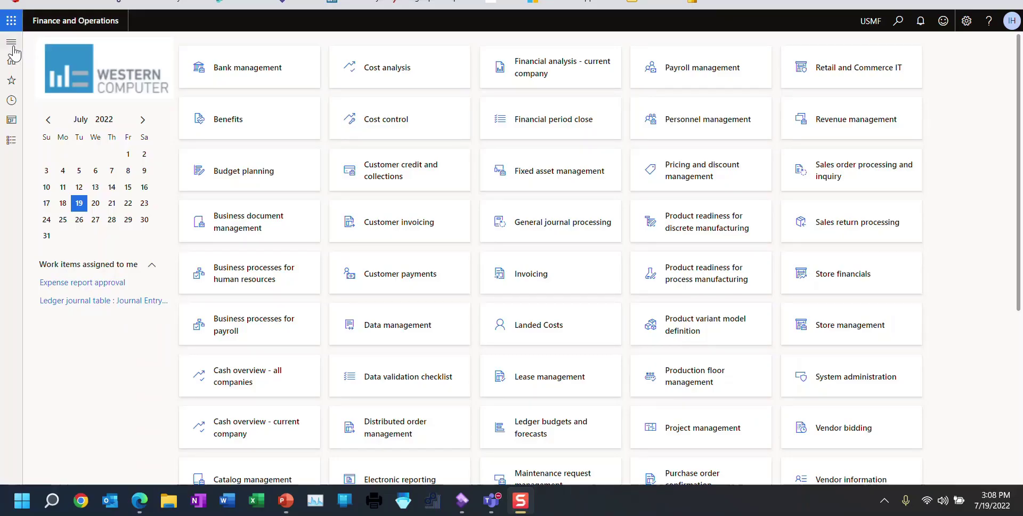
Open the High End Speaker (D0004) product configuration model from Product information management
{"action": "left_click", "coordinate": [11, 43]}
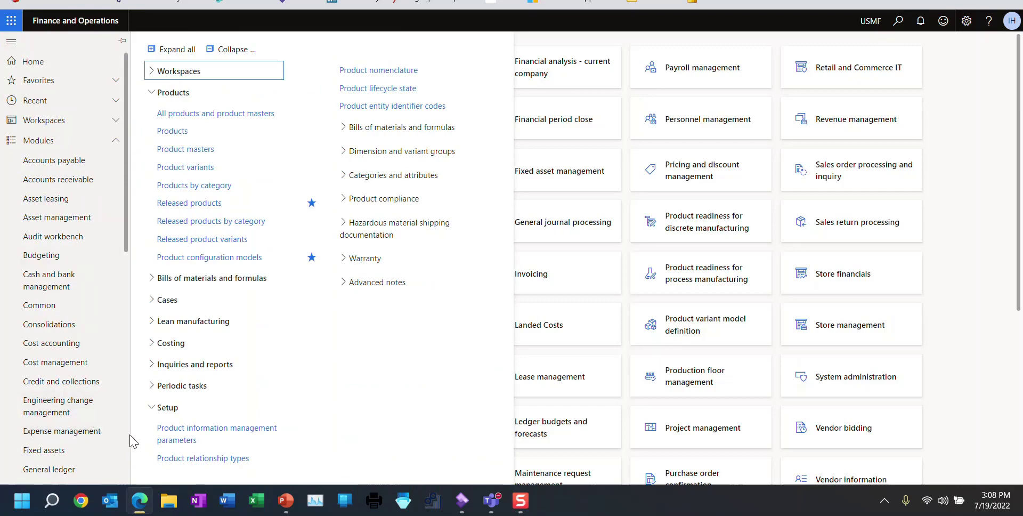
{"action": "scroll", "coordinate": [86, 392], "scroll_direction": "down", "scroll_amount": 5}
{"action": "left_click", "coordinate": [52, 291]}
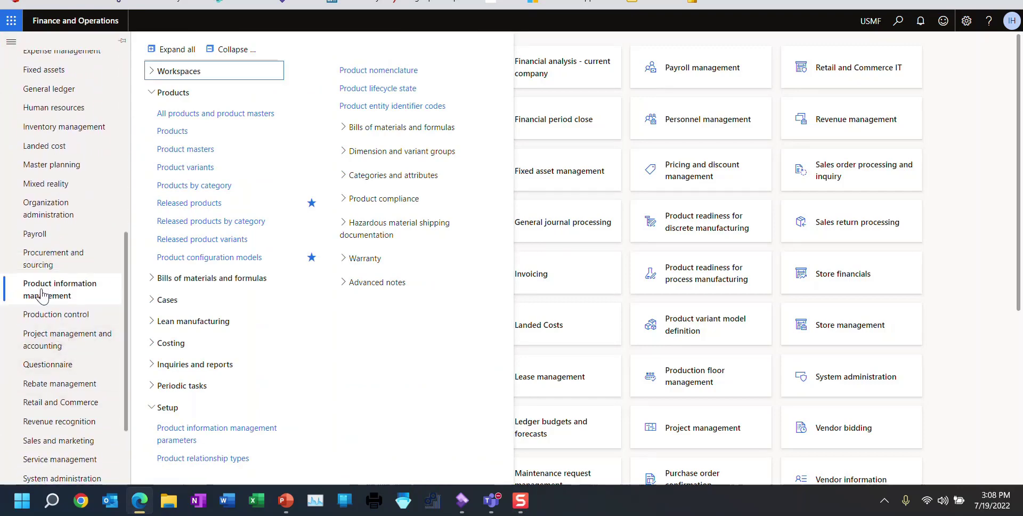
{"action": "left_click", "coordinate": [217, 258]}
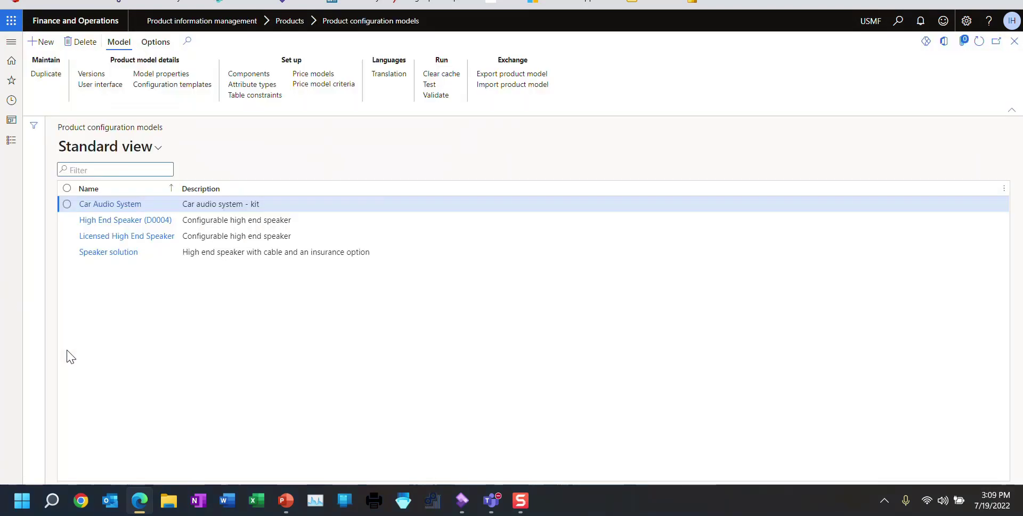
{"action": "left_click", "coordinate": [115, 225]}
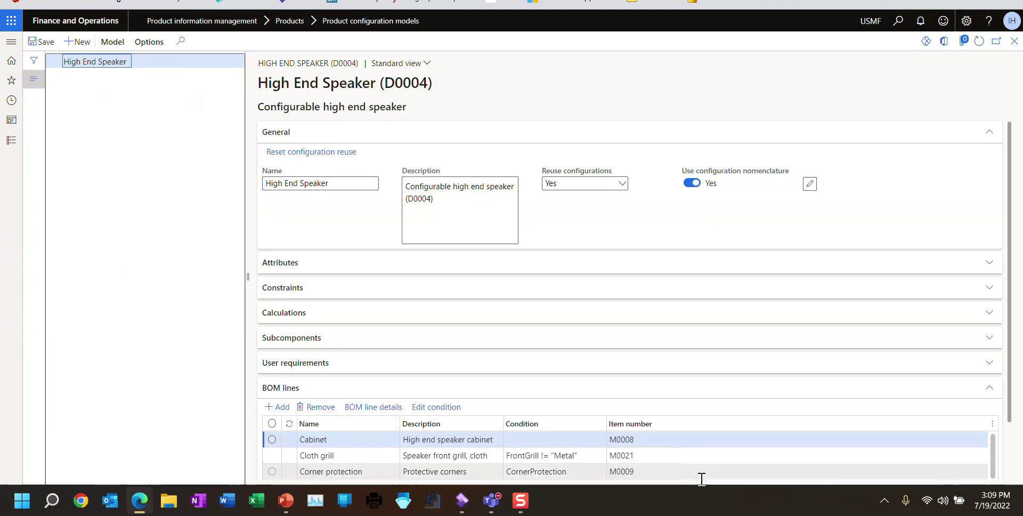
Review the model's attributes, checking the modifiers of the Item and Item Group attributes
{"action": "left_click", "coordinate": [987, 393]}
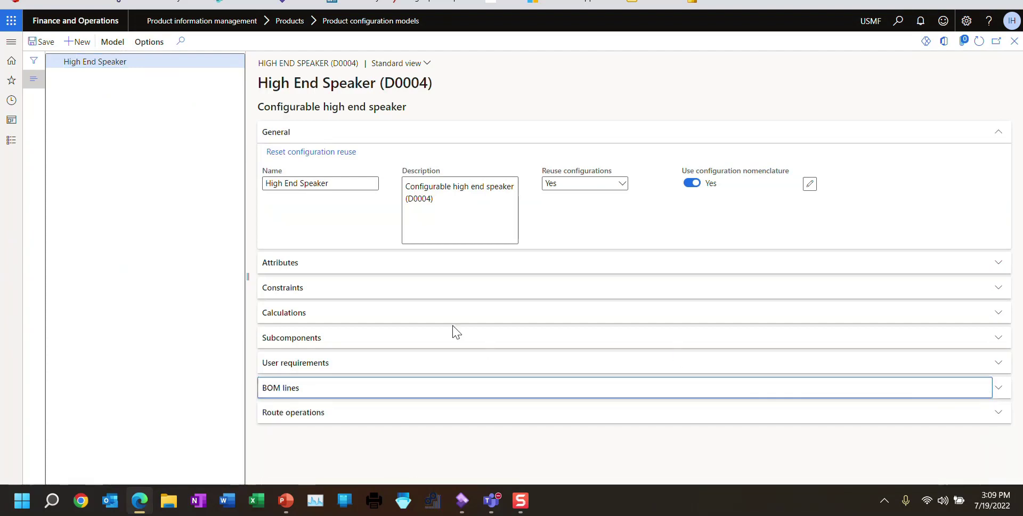
{"action": "left_click", "coordinate": [306, 269]}
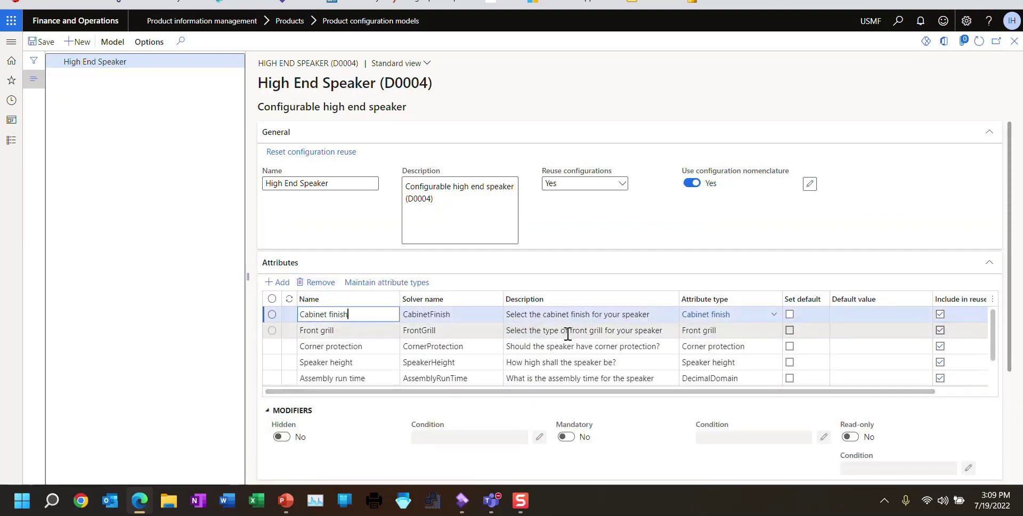
{"action": "left_click_drag", "start_coordinate": [993, 339], "coordinate": [994, 374]}
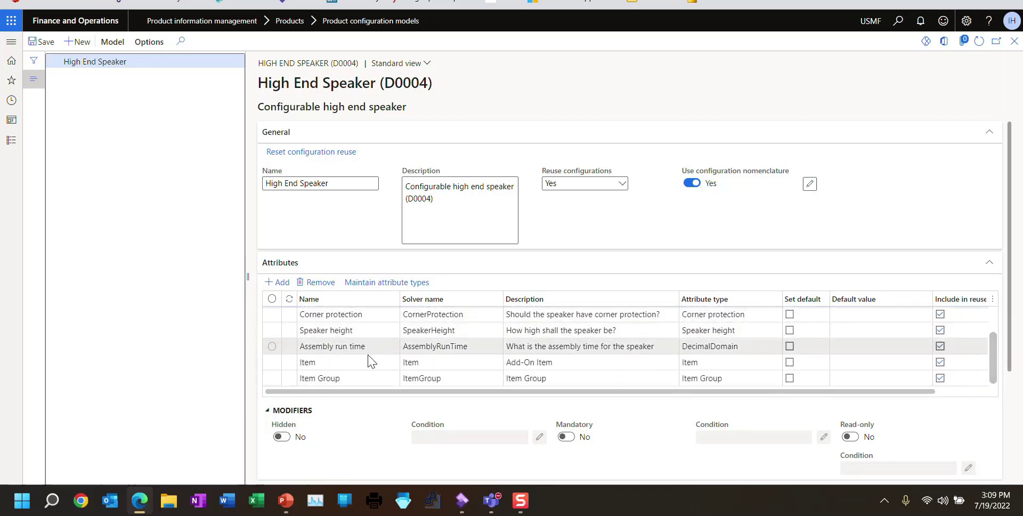
{"action": "left_click", "coordinate": [330, 363]}
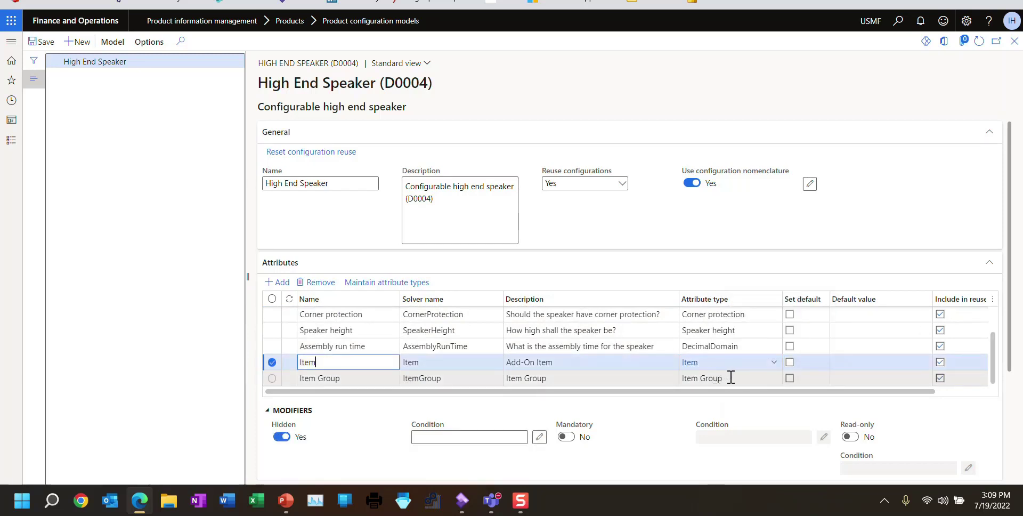
{"action": "mouse_move", "coordinate": [727, 378]}
{"action": "left_click", "coordinate": [341, 378]}
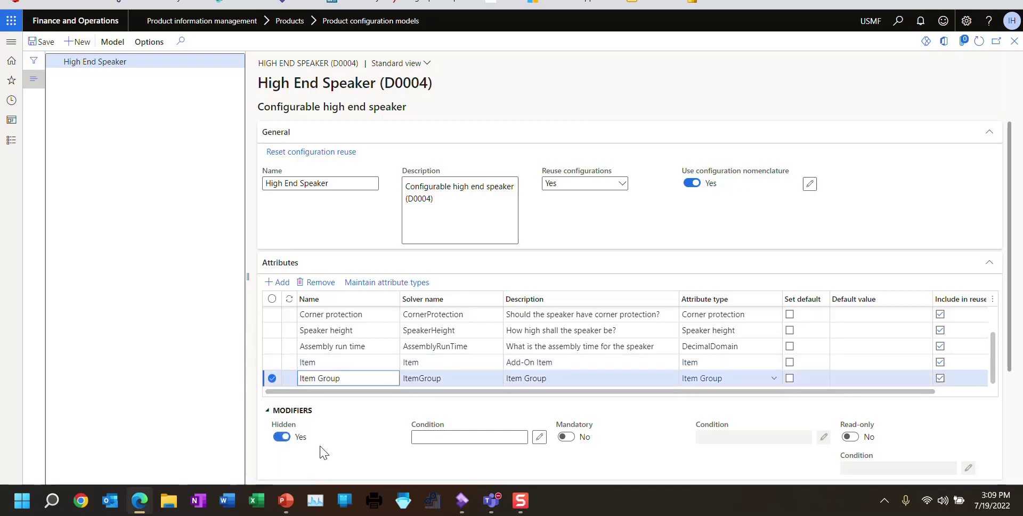
Set the Hidden modifier of the Assembly run time attribute to No and collapse the attributes section
{"action": "left_click", "coordinate": [312, 346]}
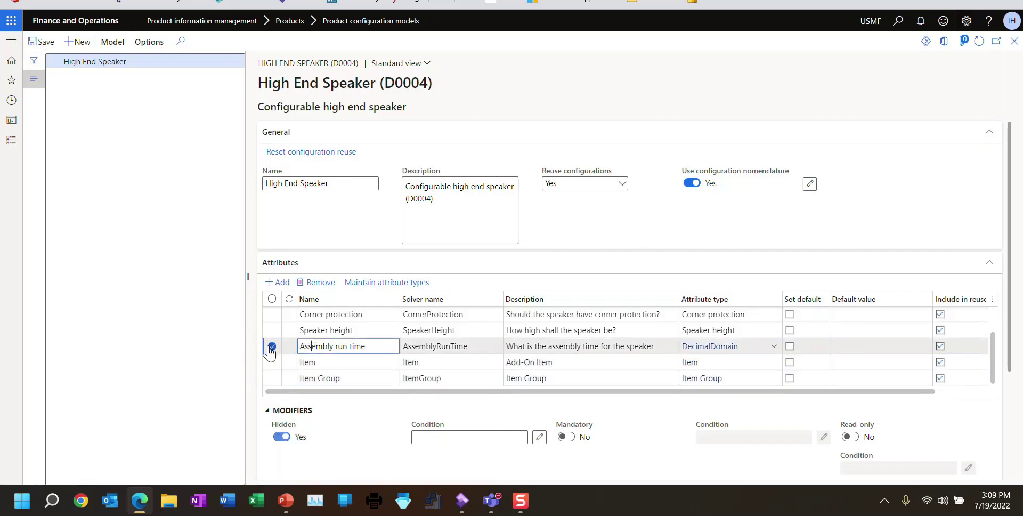
{"action": "left_click", "coordinate": [281, 442]}
{"action": "left_click", "coordinate": [988, 263]}
Expand the model's calculations and route operations and select the Assembly route operation for review
{"action": "left_click", "coordinate": [292, 314]}
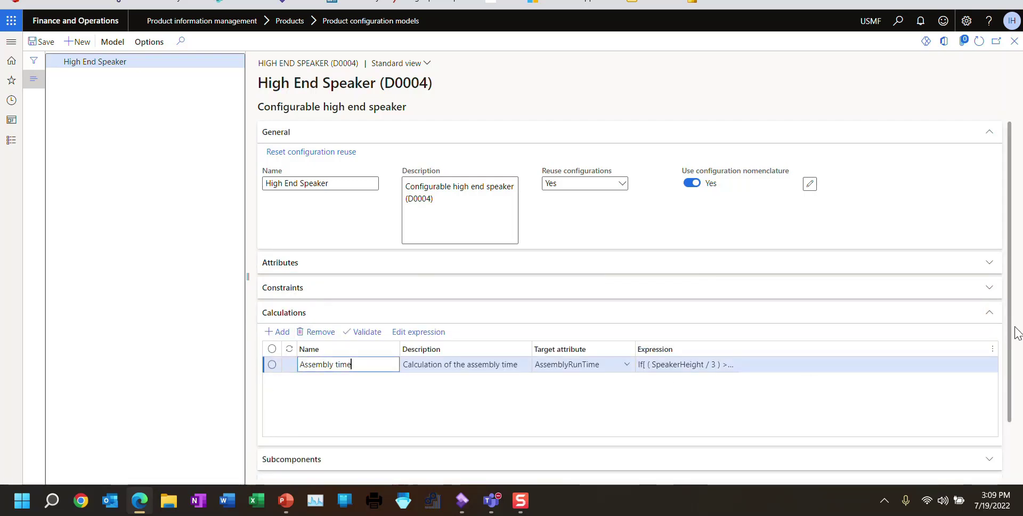
{"action": "left_click_drag", "start_coordinate": [1014, 331], "coordinate": [1014, 402]}
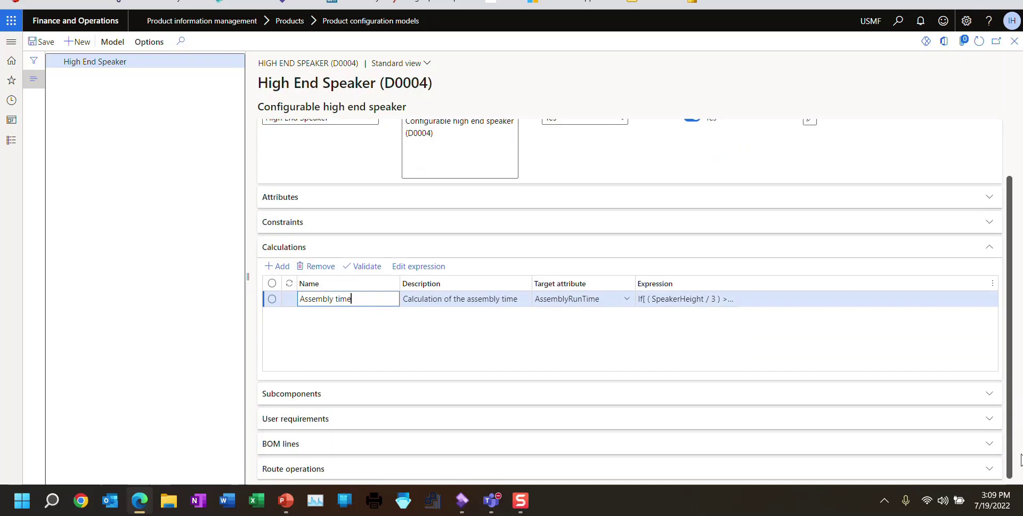
{"action": "left_click", "coordinate": [990, 470]}
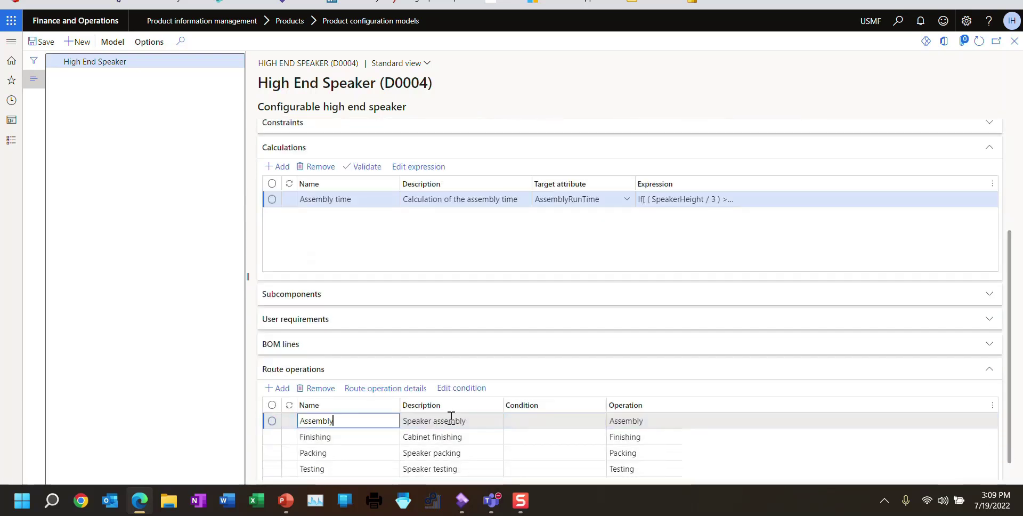
{"action": "left_click", "coordinate": [451, 420]}
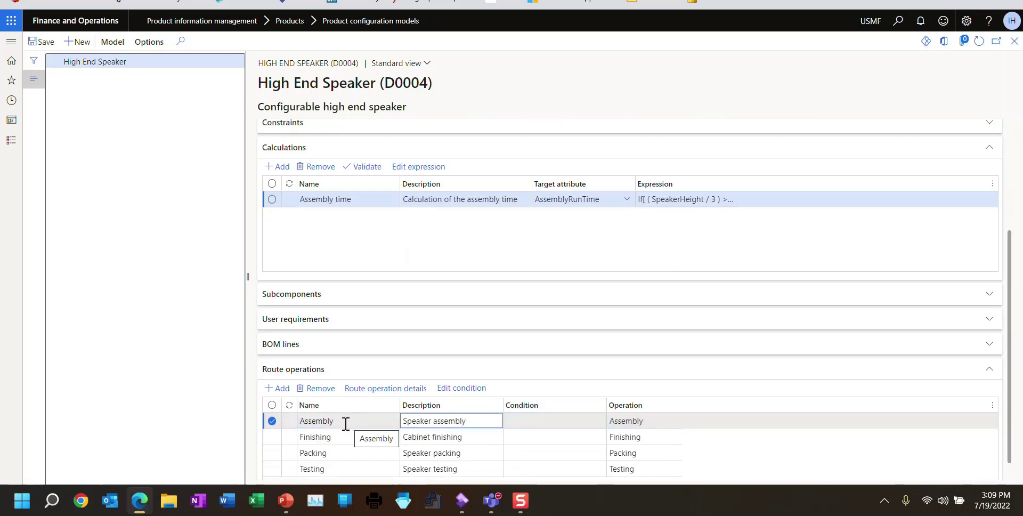
Examine the Assembly time calculation's description, available target attributes and full expression
{"action": "left_click", "coordinate": [356, 200]}
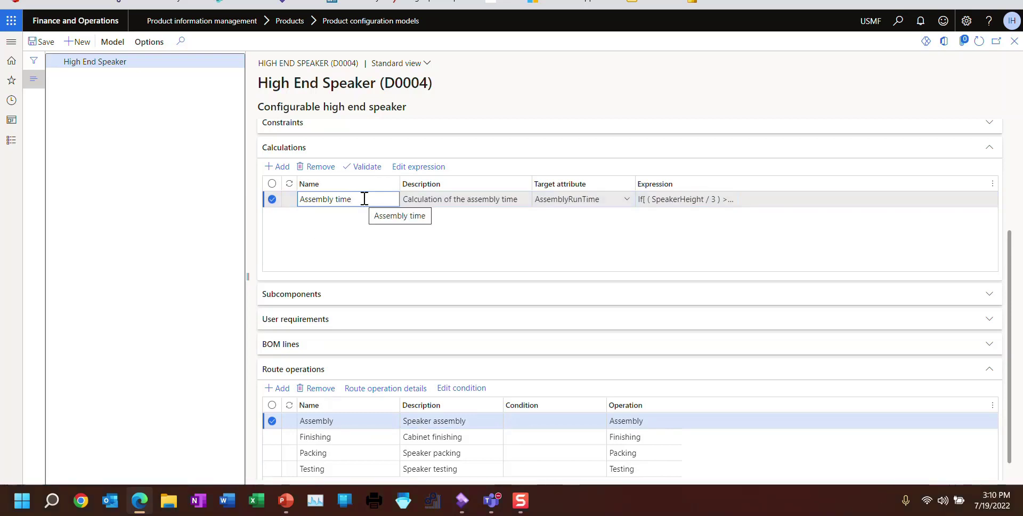
{"action": "left_click", "coordinate": [448, 200]}
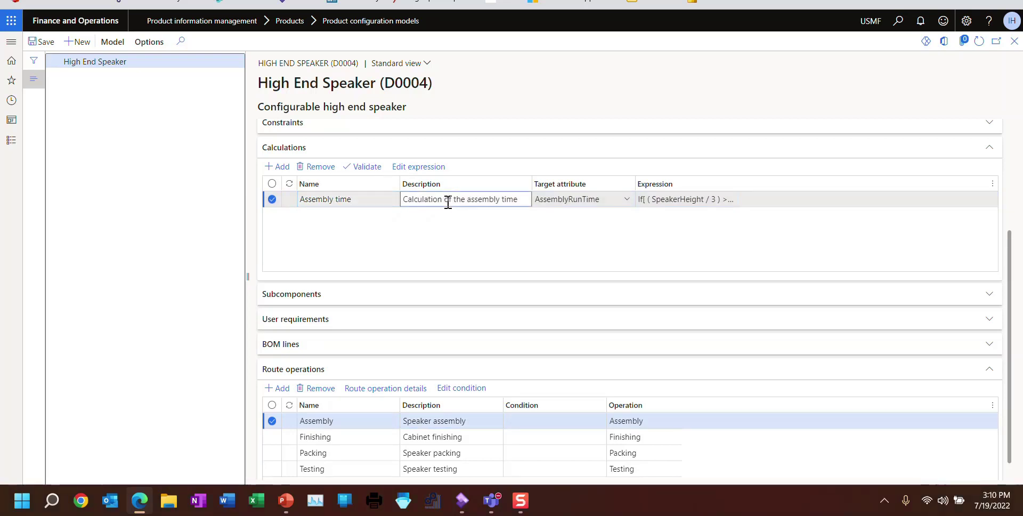
{"action": "left_click", "coordinate": [627, 200]}
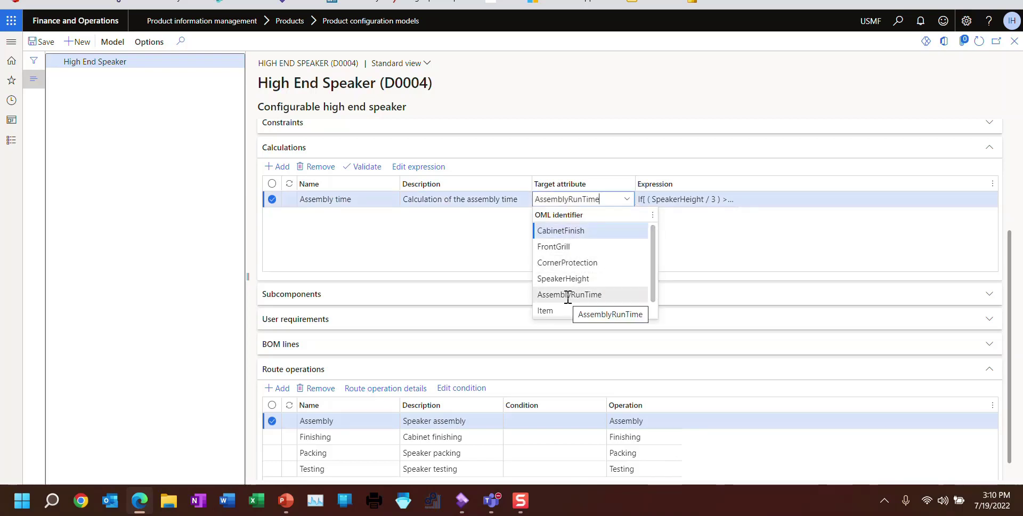
{"action": "left_click", "coordinate": [669, 200]}
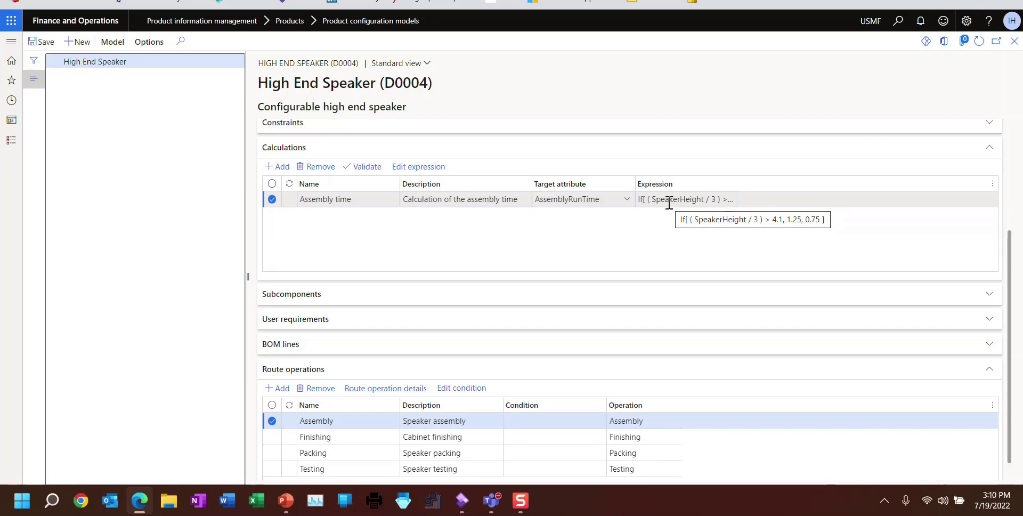
Open the Assembly time calculation's expression for editing, copy its text and clear it
{"action": "left_click", "coordinate": [400, 169]}
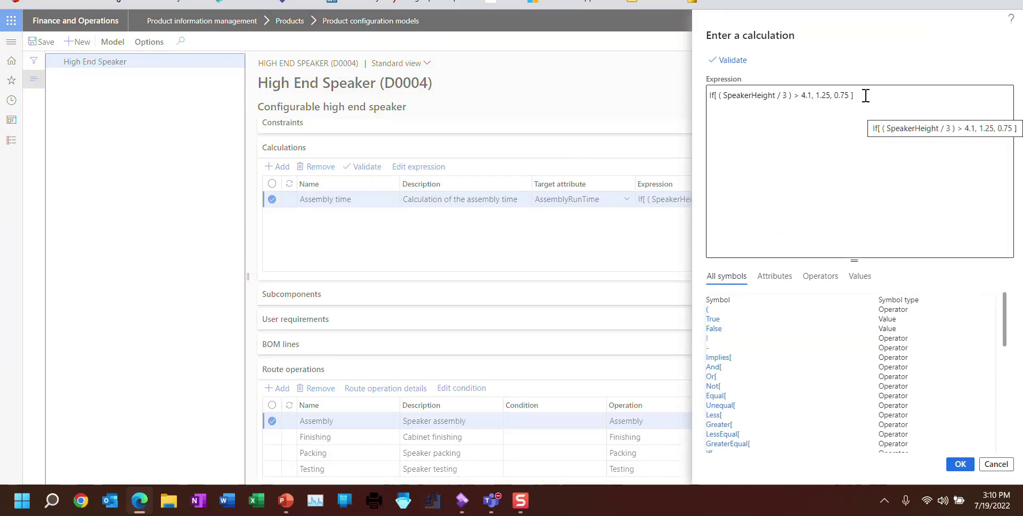
{"action": "left_click_drag", "start_coordinate": [866, 96], "coordinate": [731, 126]}
{"action": "key", "text": "ctrl+c"}
{"action": "key", "text": "Delete"}
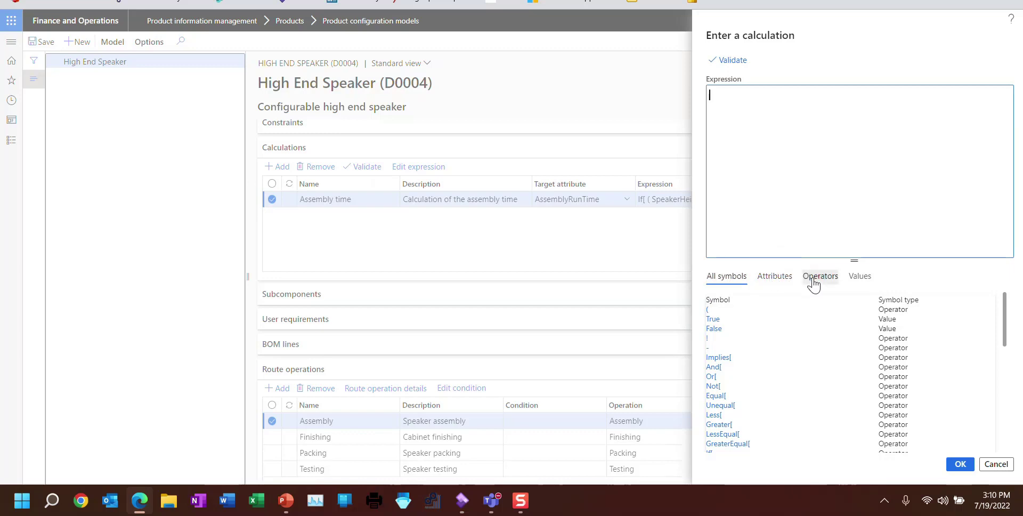
Browse the attribute and operator symbols available for building the calculation expression
{"action": "left_click", "coordinate": [780, 282]}
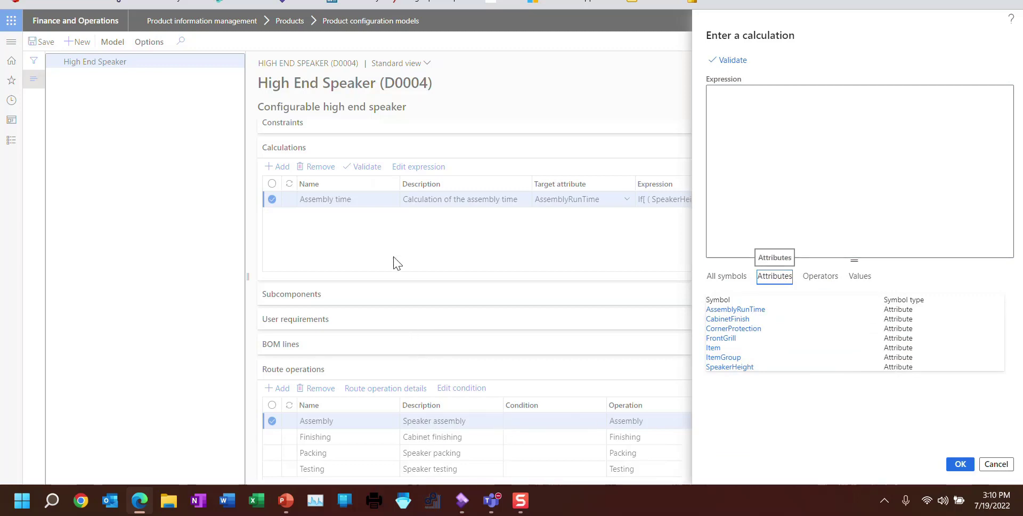
{"action": "left_click", "coordinate": [819, 279]}
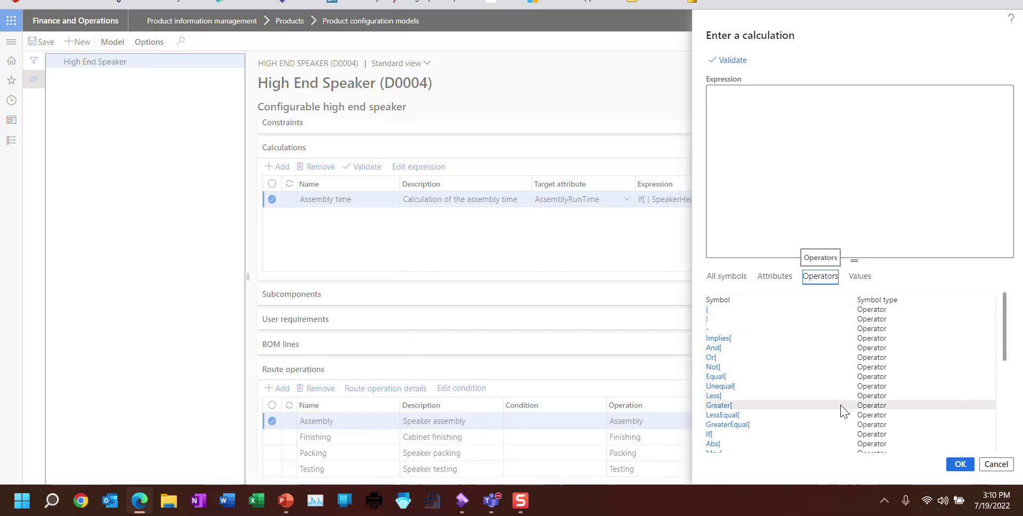
{"action": "mouse_move", "coordinate": [1007, 338]}
{"action": "left_mouse_down"}
{"action": "mouse_move", "coordinate": [1017, 428]}
{"action": "mouse_move", "coordinate": [1007, 338]}
{"action": "left_mouse_up"}
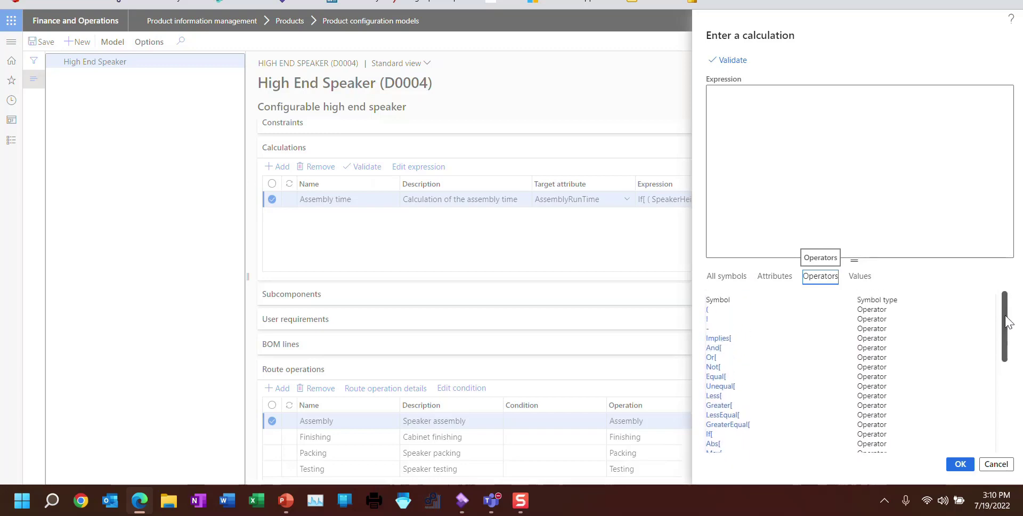
Paste the copied expression If[ ( SpeakerHeight / 3 ) > 4.1, 1.25, 0.75 ] back into the Assembly time calculation
{"action": "left_click", "coordinate": [770, 116]}
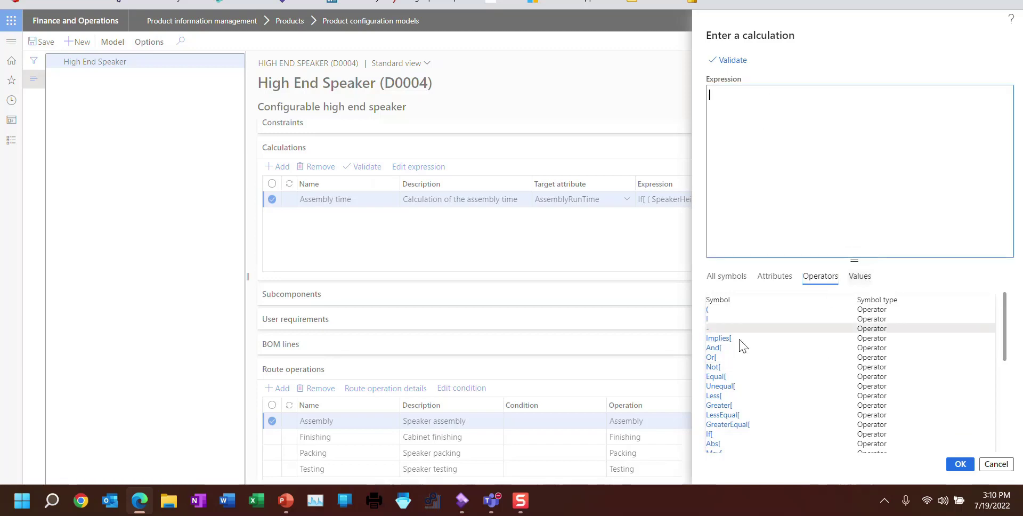
{"action": "left_click", "coordinate": [774, 277]}
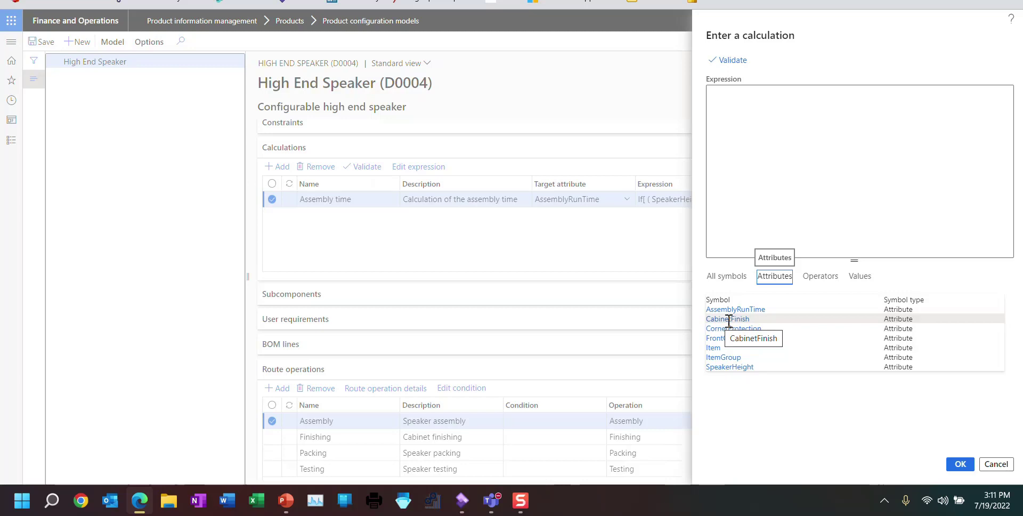
{"action": "left_click", "coordinate": [719, 98]}
{"action": "key", "text": "ctrl+v"}
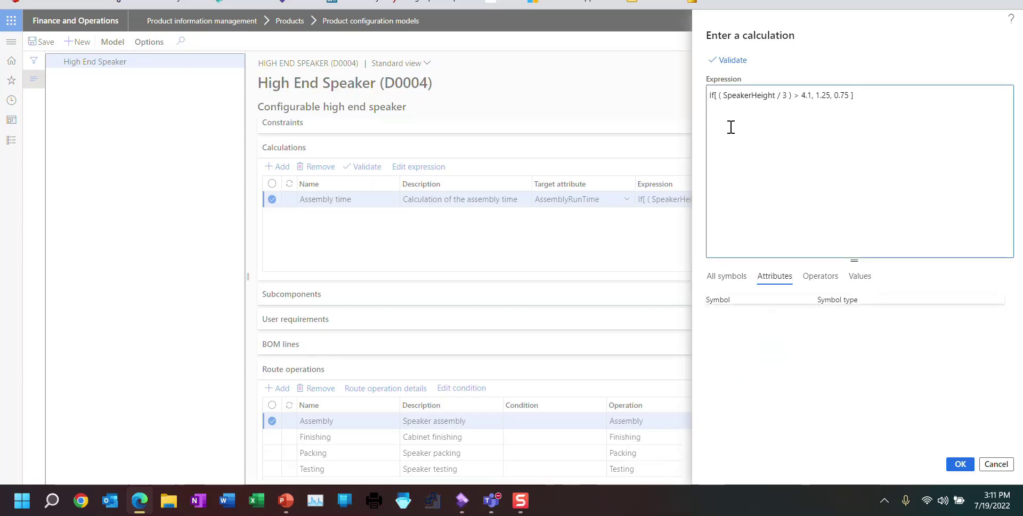
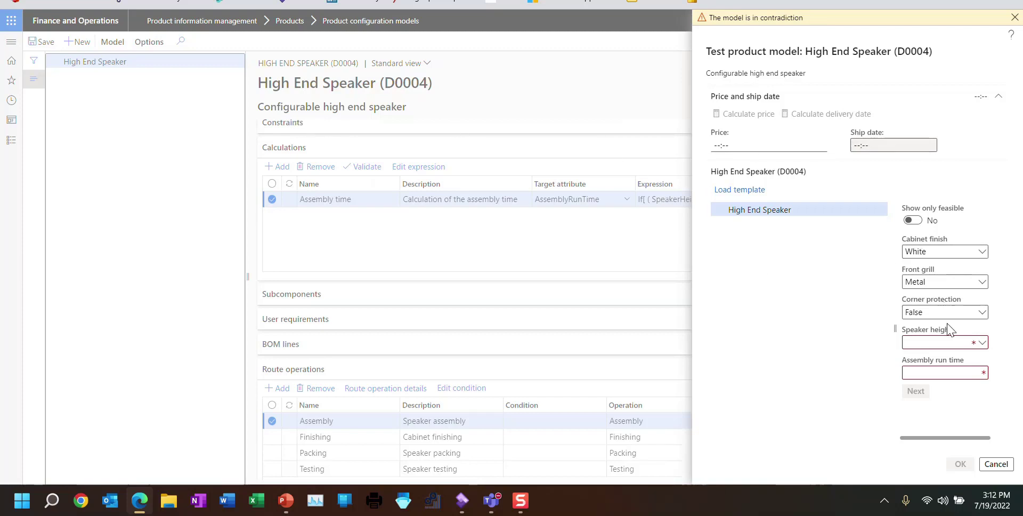
Check the front grill choices in the product model test and set the cabinet finish to Black
{"action": "left_click", "coordinate": [981, 283]}
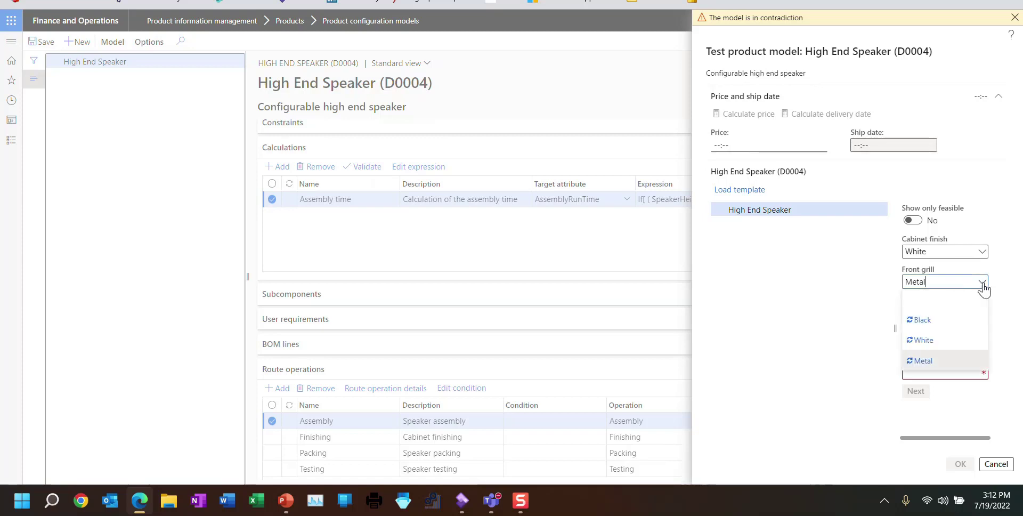
{"action": "left_click", "coordinate": [933, 273]}
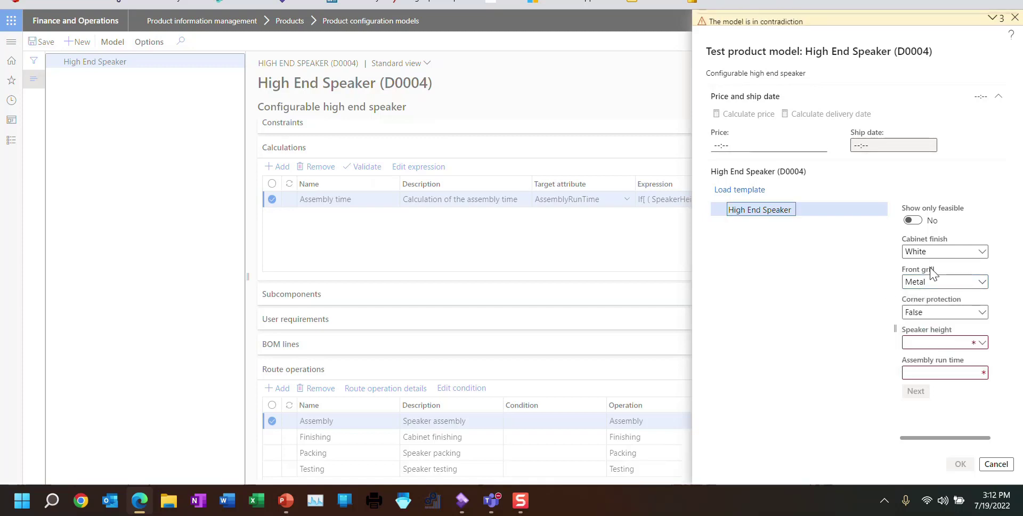
{"action": "left_click", "coordinate": [981, 252]}
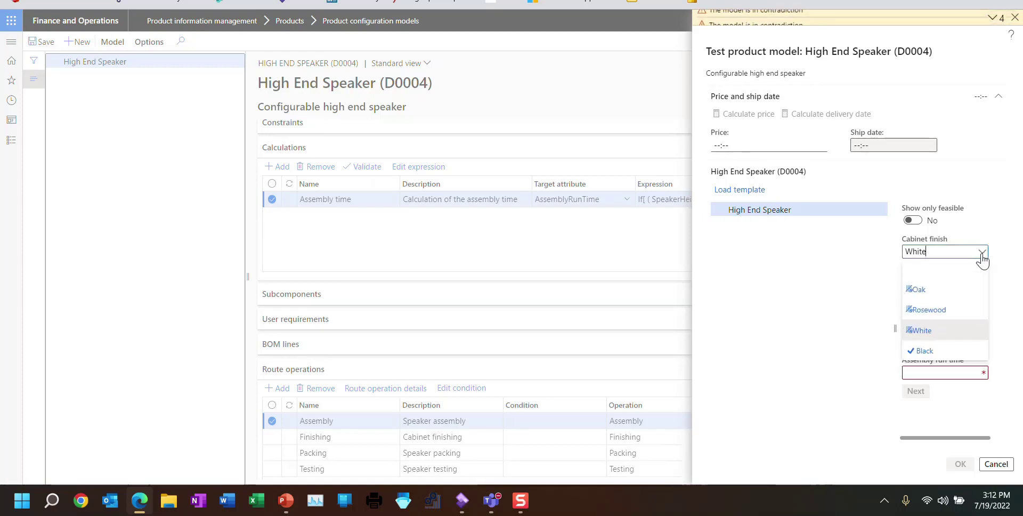
{"action": "left_click", "coordinate": [926, 350]}
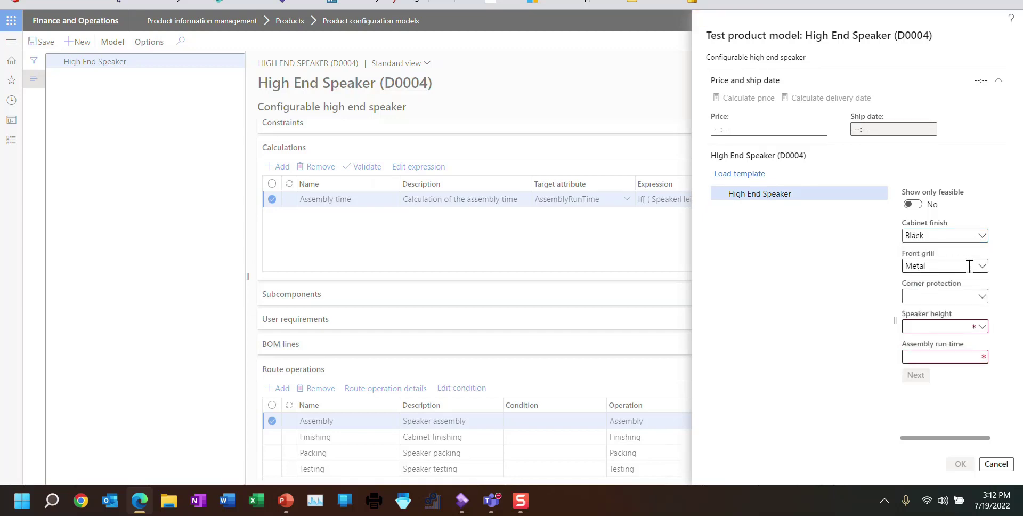
Compare the front grill choices for the black cabinet and set the front grill to Black
{"action": "left_click", "coordinate": [969, 266]}
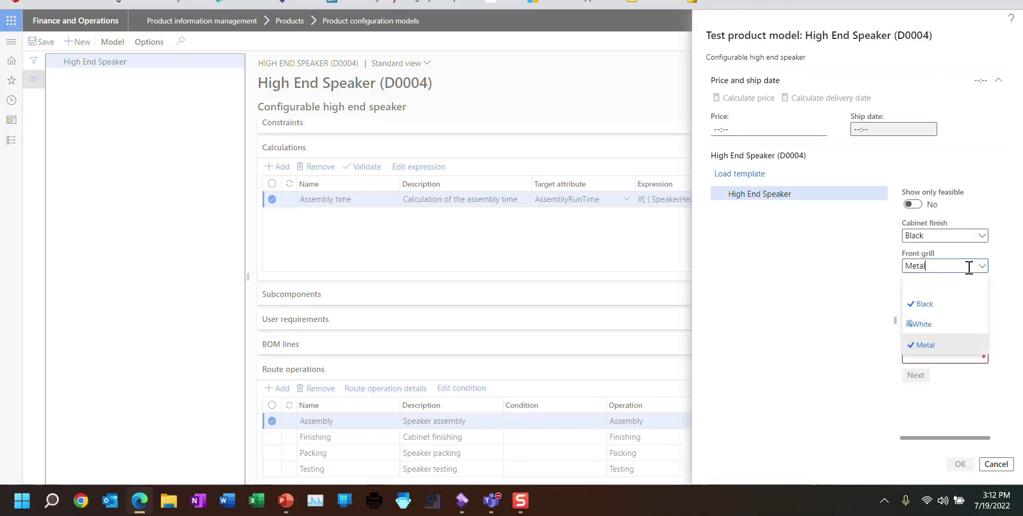
{"action": "left_click", "coordinate": [924, 347]}
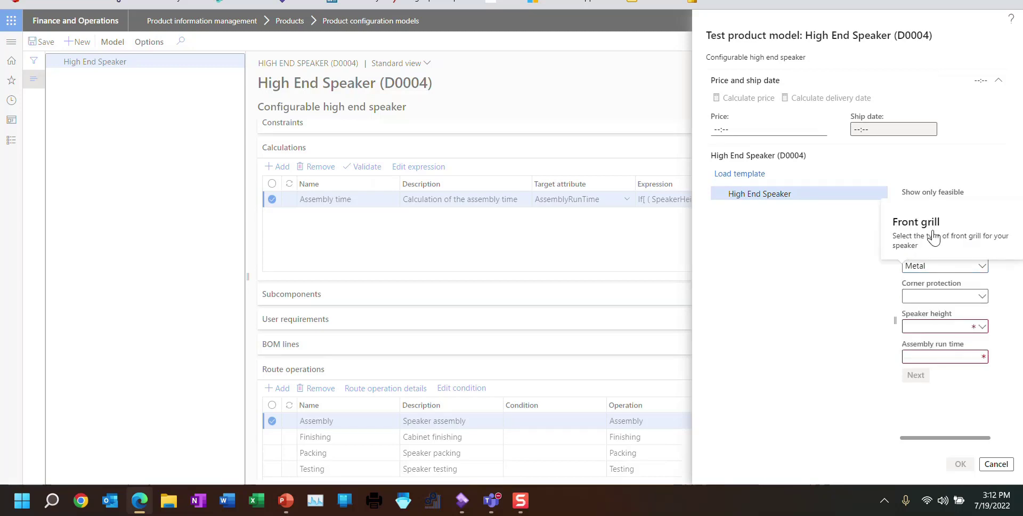
{"action": "left_click", "coordinate": [984, 266]}
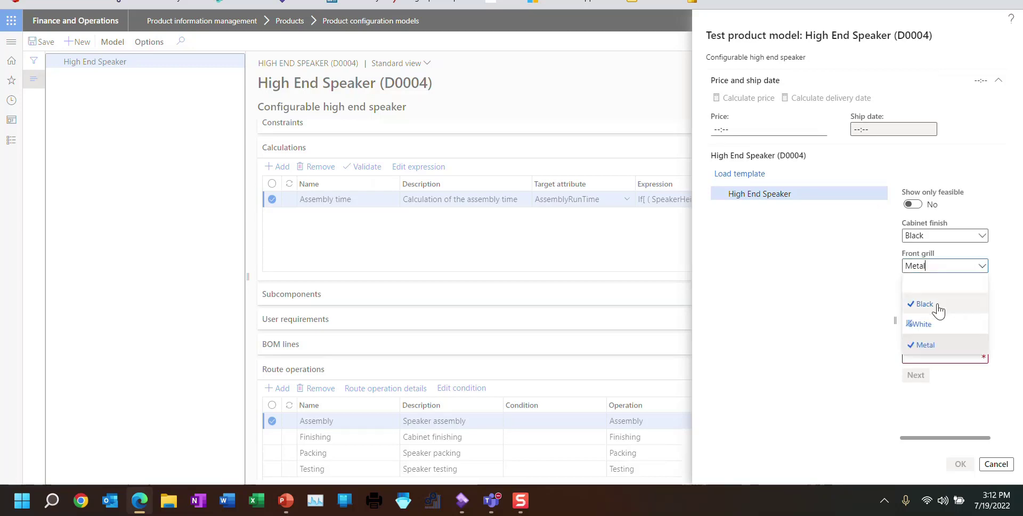
{"action": "left_click", "coordinate": [922, 300]}
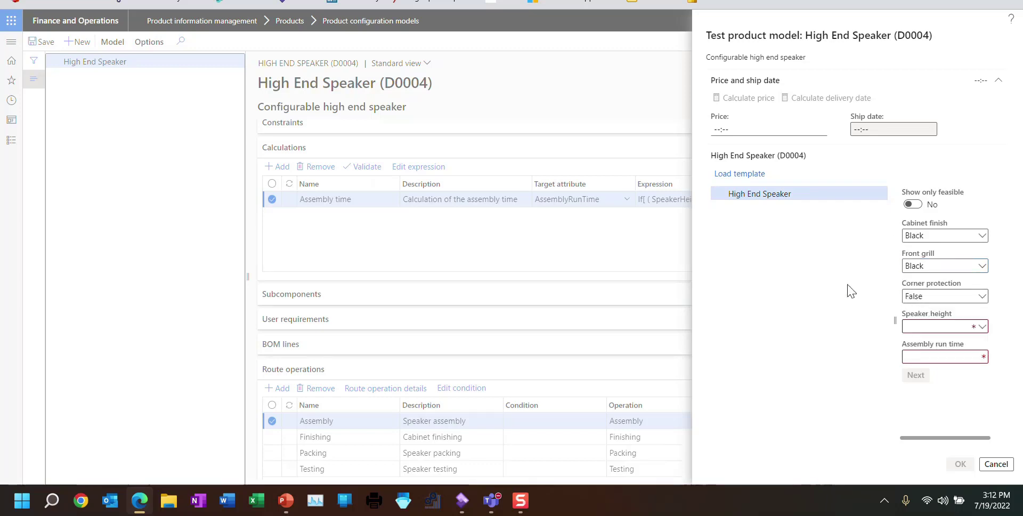
Compare the corner protection and front grill choices with infeasible values shown and with only feasible values shown
{"action": "left_click", "coordinate": [983, 296]}
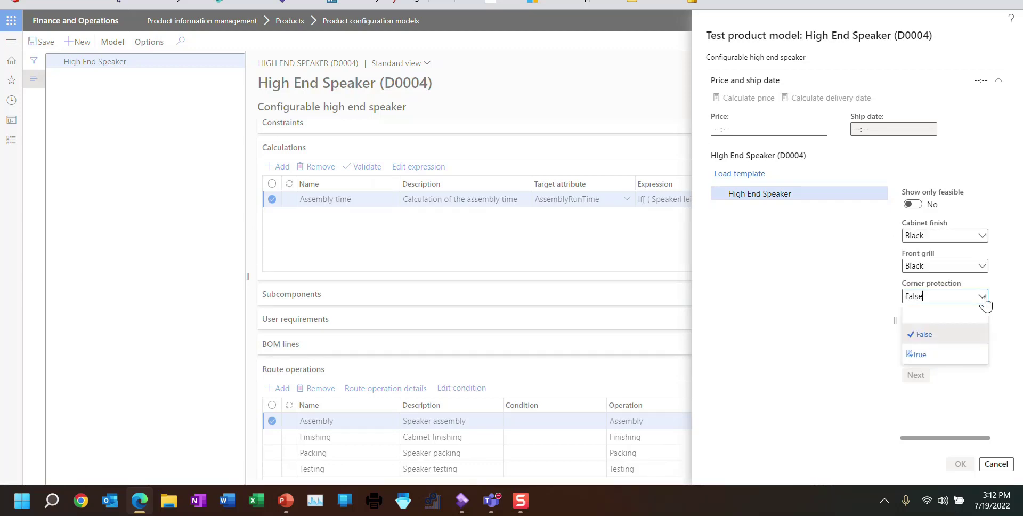
{"action": "left_click", "coordinate": [826, 312]}
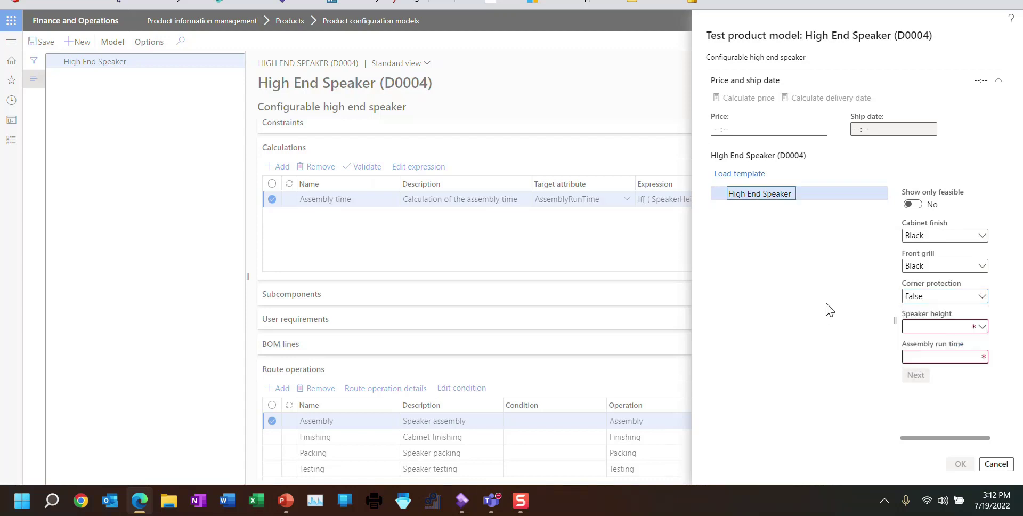
{"action": "left_click", "coordinate": [917, 210]}
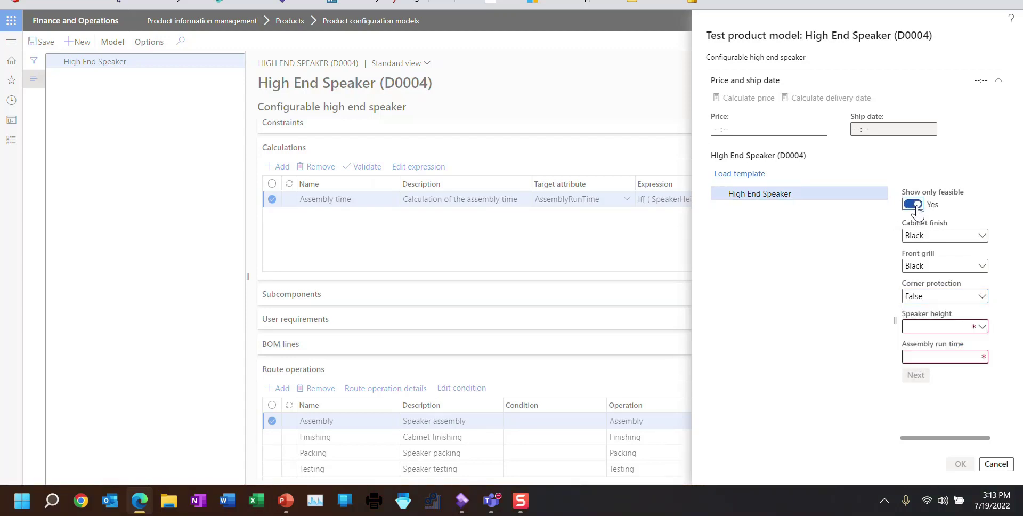
{"action": "left_click", "coordinate": [981, 296]}
{"action": "left_click", "coordinate": [917, 331]}
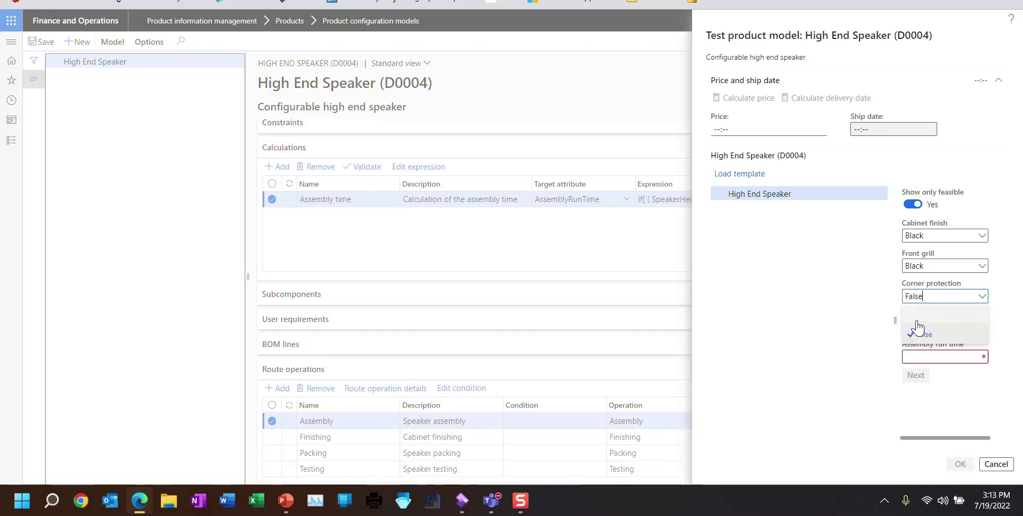
{"action": "left_click", "coordinate": [982, 267]}
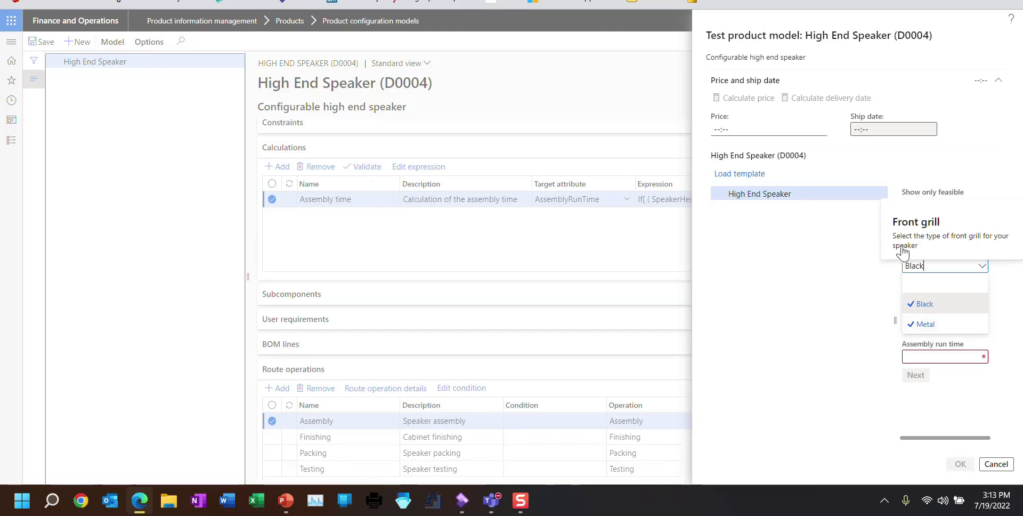
{"action": "left_click", "coordinate": [857, 245]}
{"action": "left_click", "coordinate": [911, 208]}
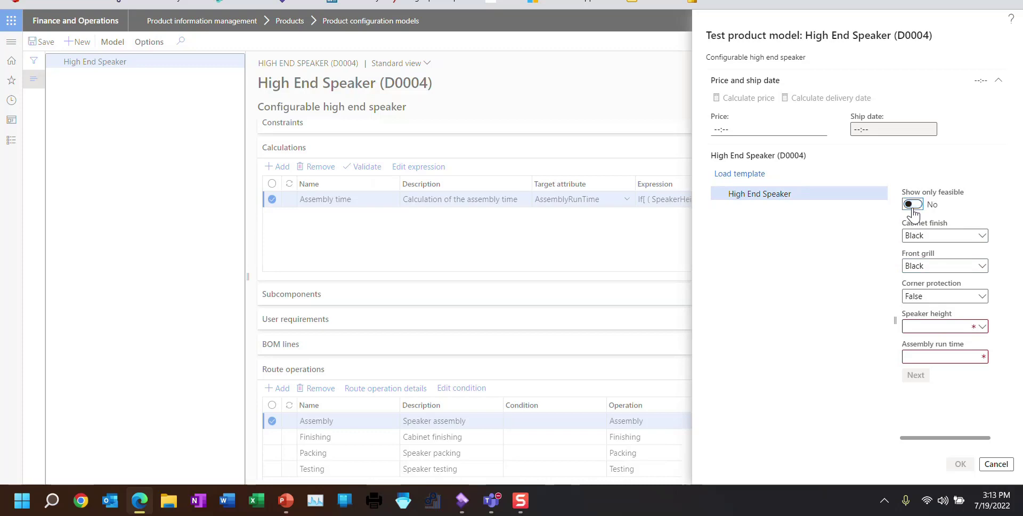
Try the infeasible White front grill with the black cabinet finish
{"action": "left_click", "coordinate": [981, 266]}
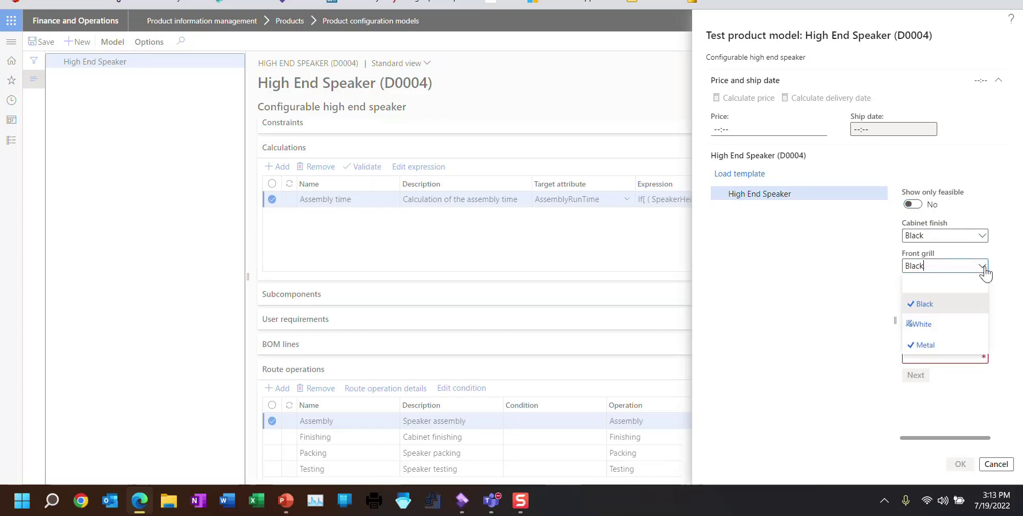
{"action": "left_click", "coordinate": [920, 324]}
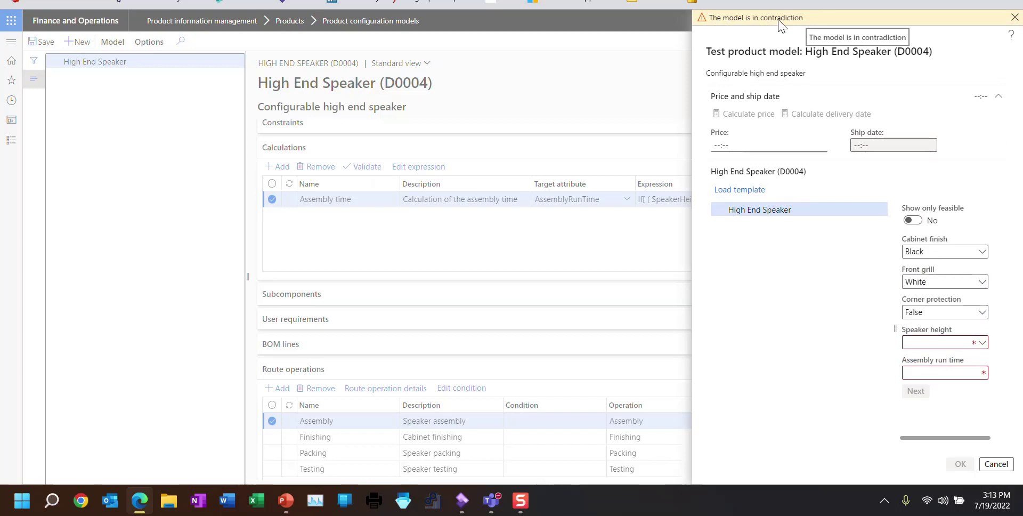
{"action": "left_click", "coordinate": [985, 287]}
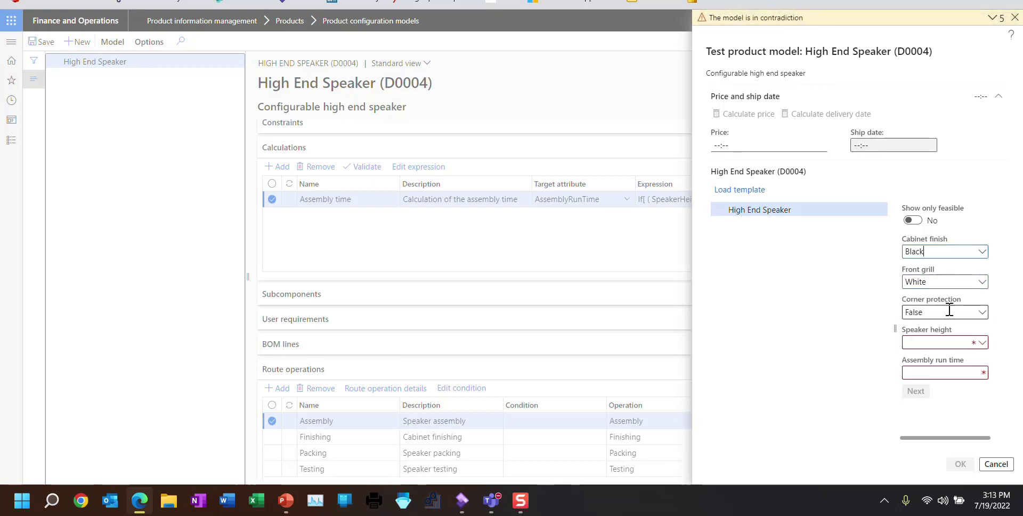
Test the assembly run time with a speaker height of 10, followed by a speaker height of 15
{"action": "left_click", "coordinate": [951, 343]}
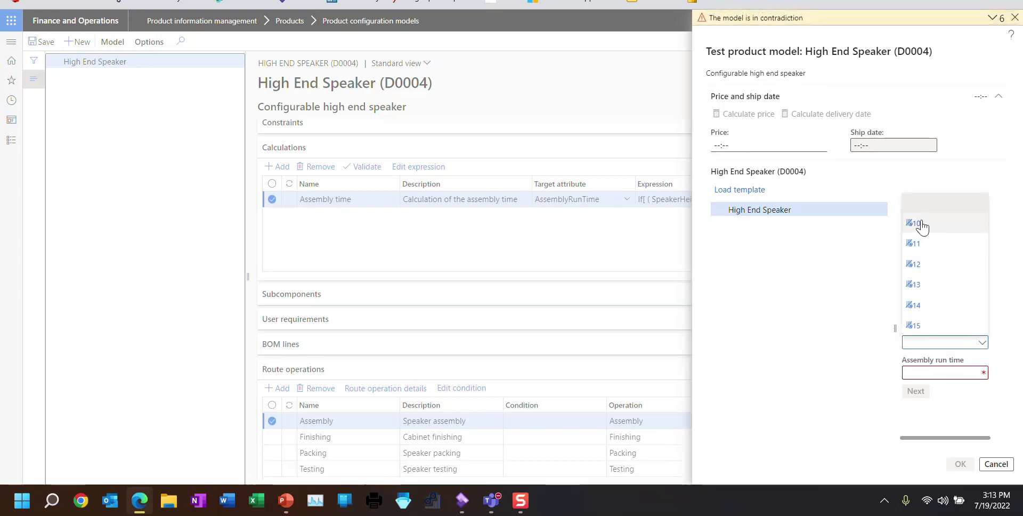
{"action": "left_click", "coordinate": [925, 343]}
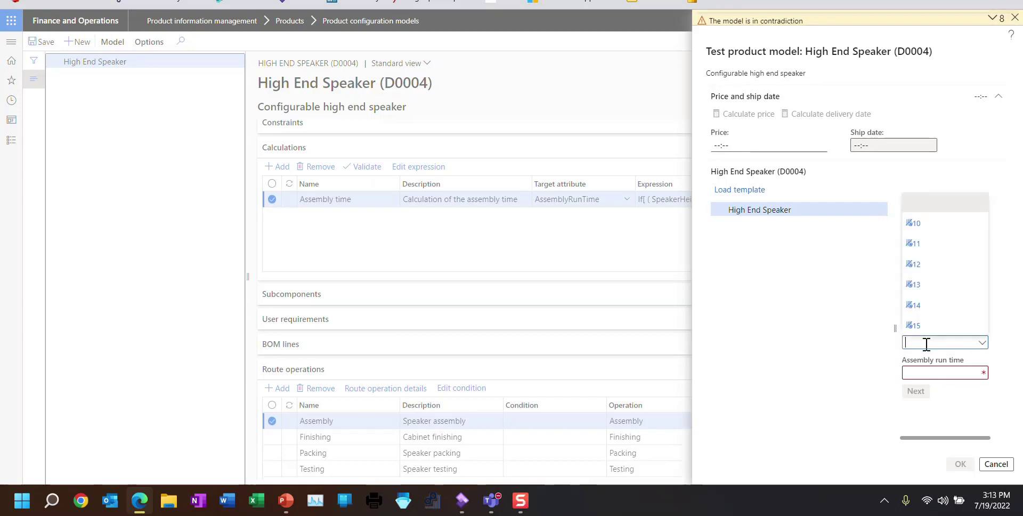
{"action": "left_click", "coordinate": [918, 223]}
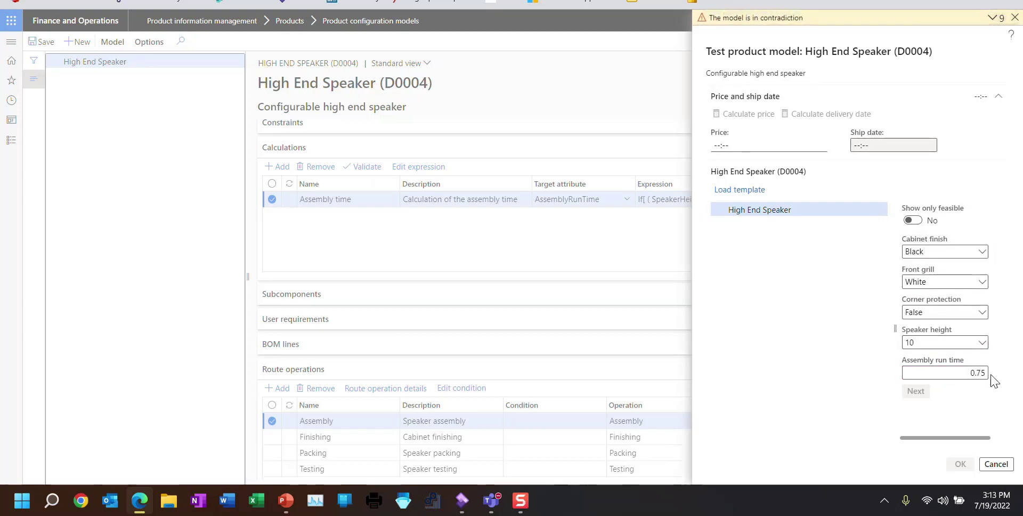
{"action": "left_click", "coordinate": [982, 342]}
{"action": "left_click", "coordinate": [942, 326]}
Dismiss the contradiction warning, set the front grill back to Black and accept the product model test
{"action": "left_click", "coordinate": [1015, 17]}
{"action": "left_click", "coordinate": [983, 272]}
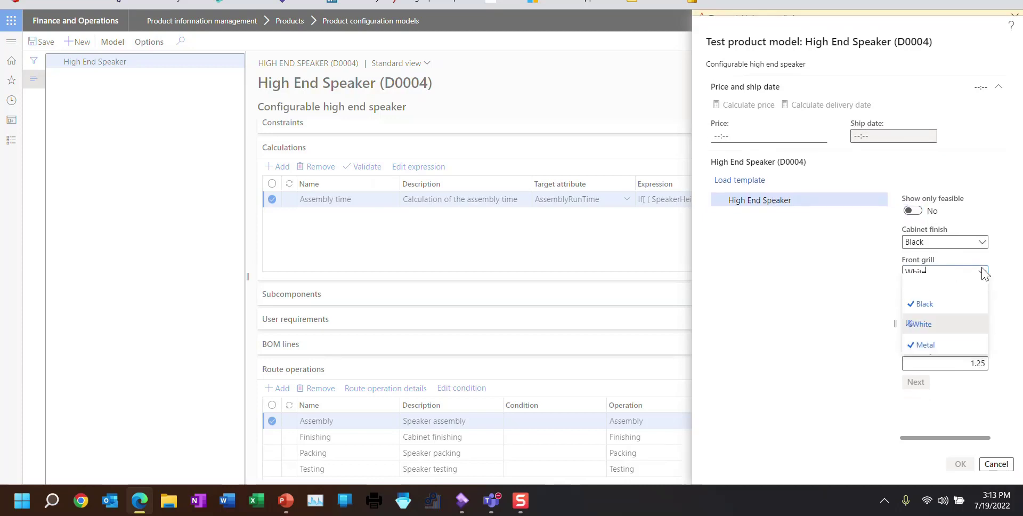
{"action": "left_click", "coordinate": [924, 304]}
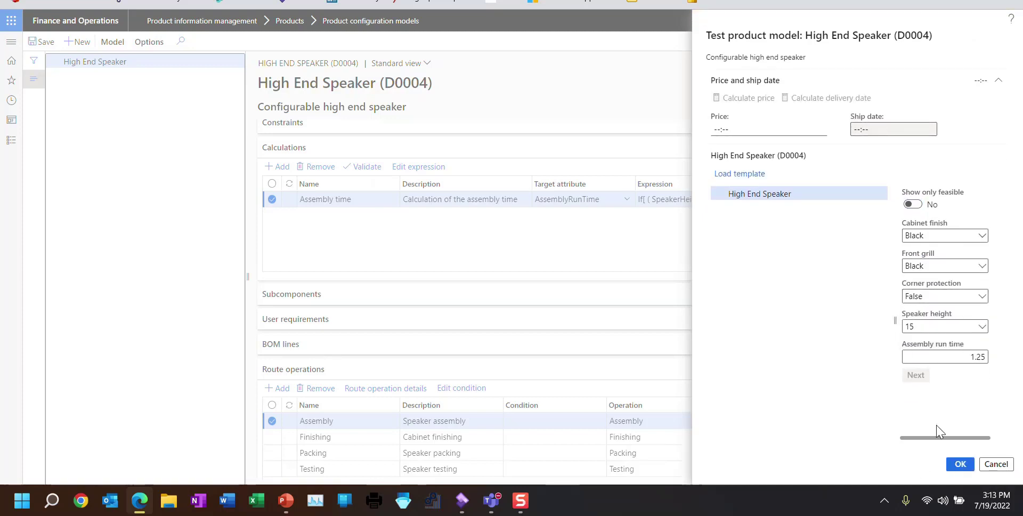
{"action": "left_click", "coordinate": [960, 463]}
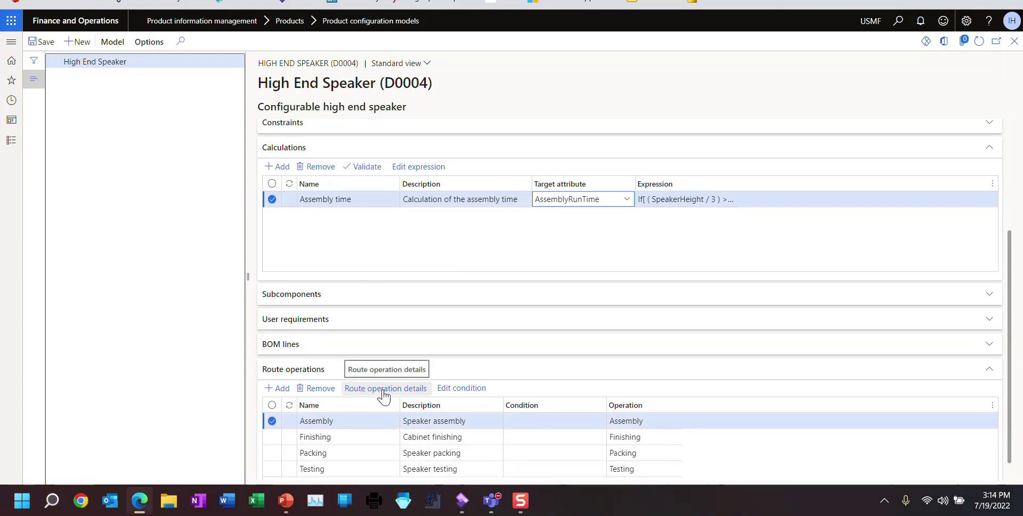
Review the Assembly route operation's time settings and the attributes available for its run time, and close the details without saving
{"action": "left_click", "coordinate": [383, 390]}
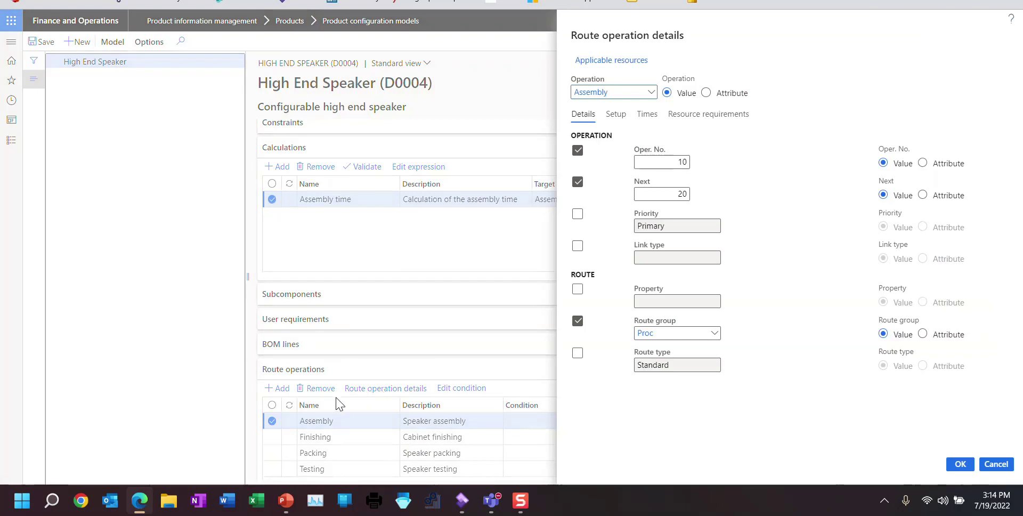
{"action": "left_click", "coordinate": [646, 115]}
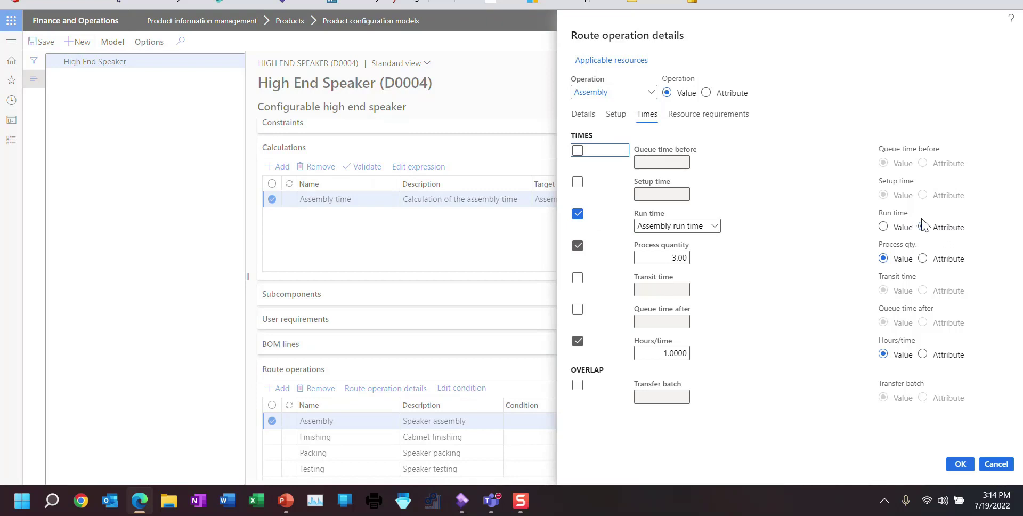
{"action": "left_click", "coordinate": [949, 229]}
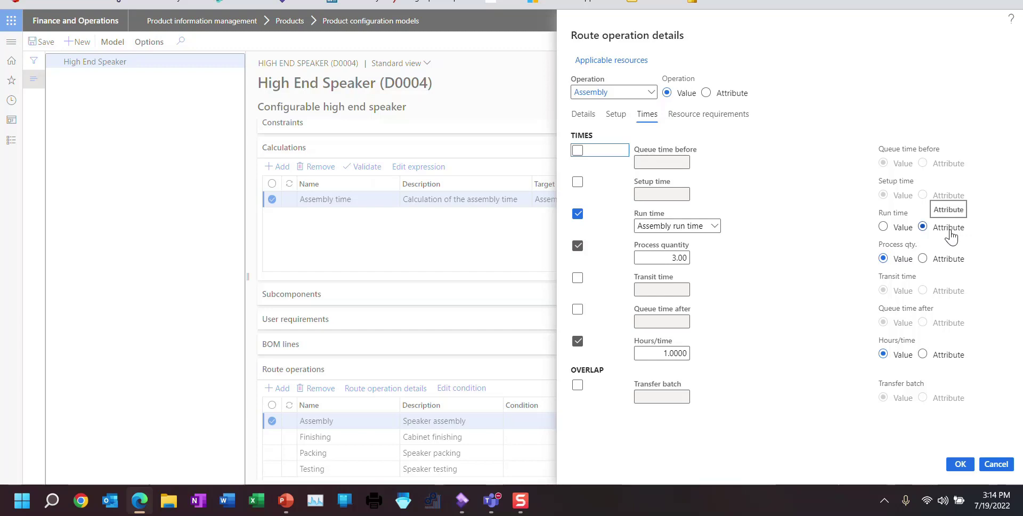
{"action": "left_click", "coordinate": [715, 228]}
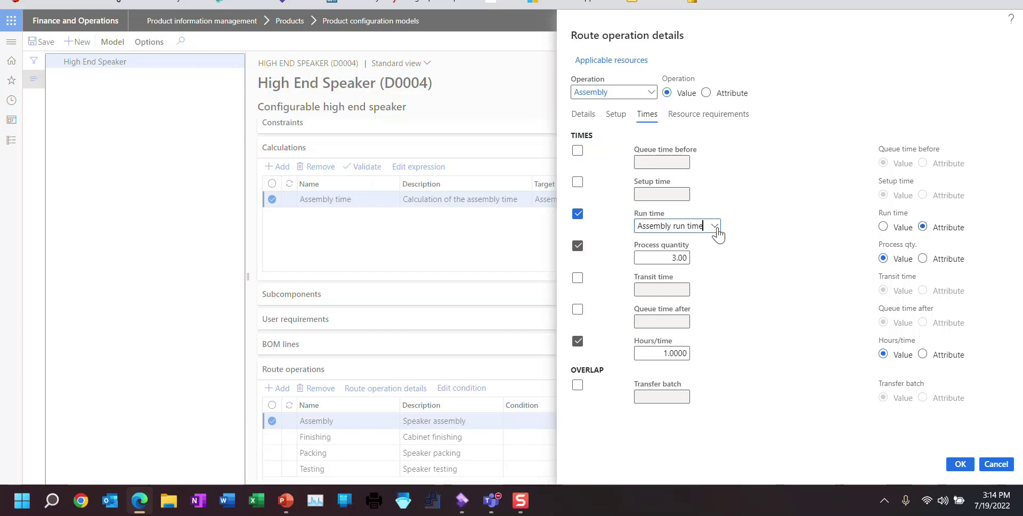
{"action": "left_click", "coordinate": [715, 226]}
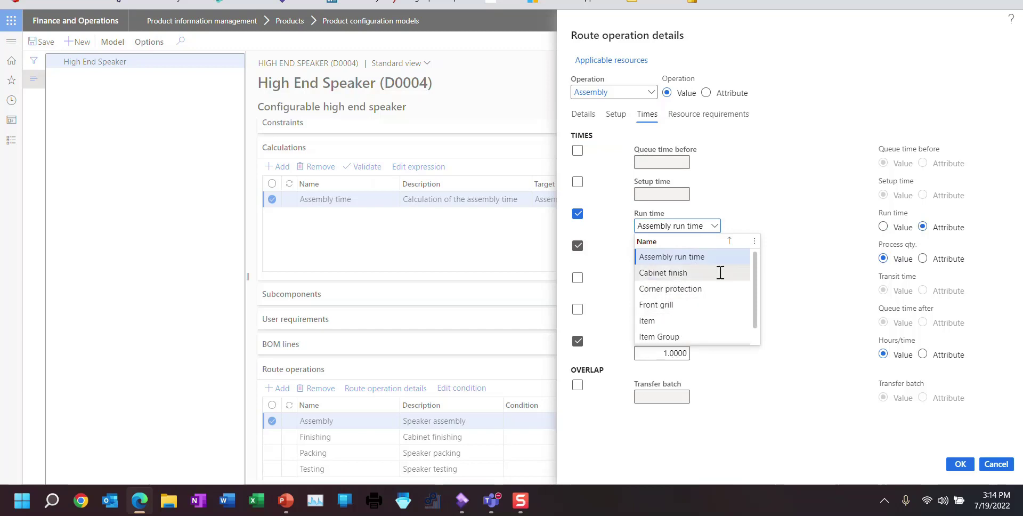
{"action": "left_click", "coordinate": [780, 228]}
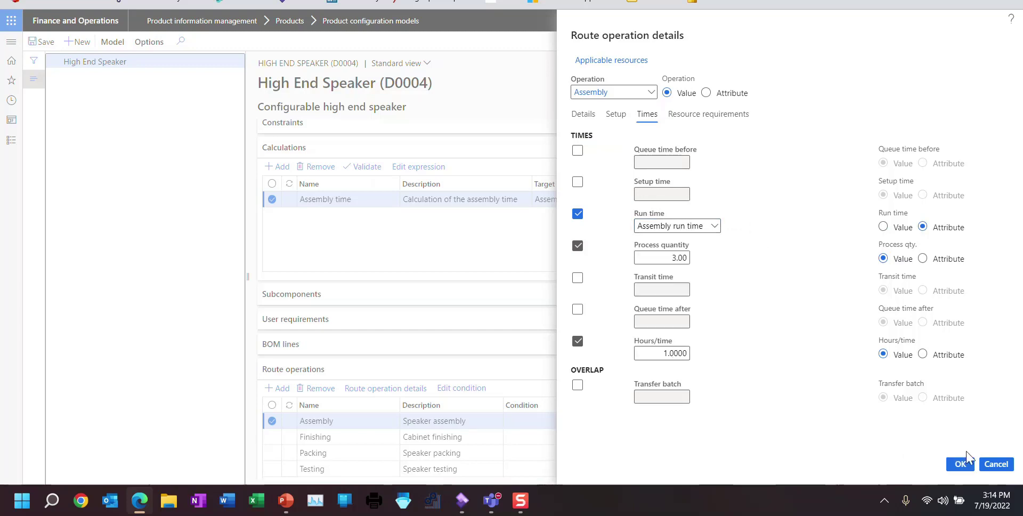
{"action": "left_click", "coordinate": [992, 466]}
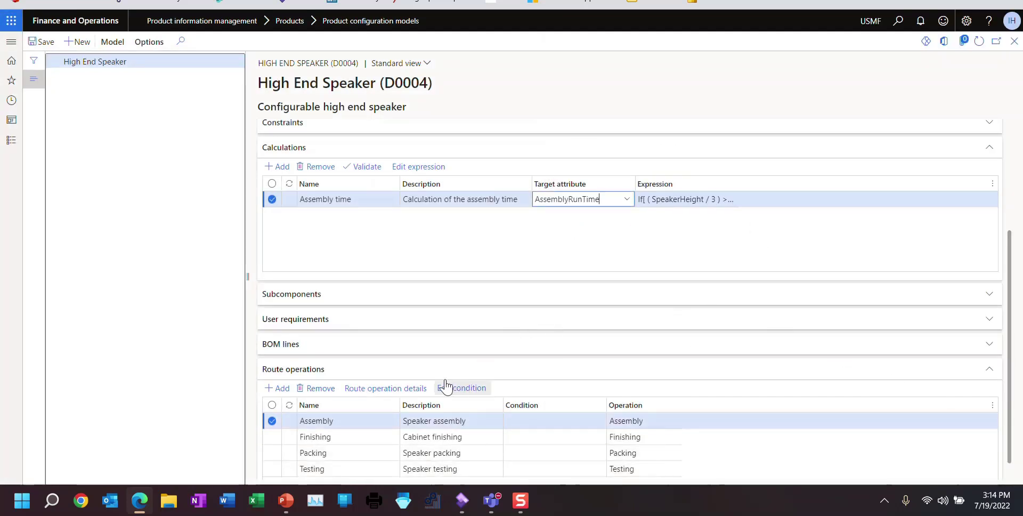
Collapse the Route operations and Calculations sections and expand the BOM lines
{"action": "left_click", "coordinate": [988, 373]}
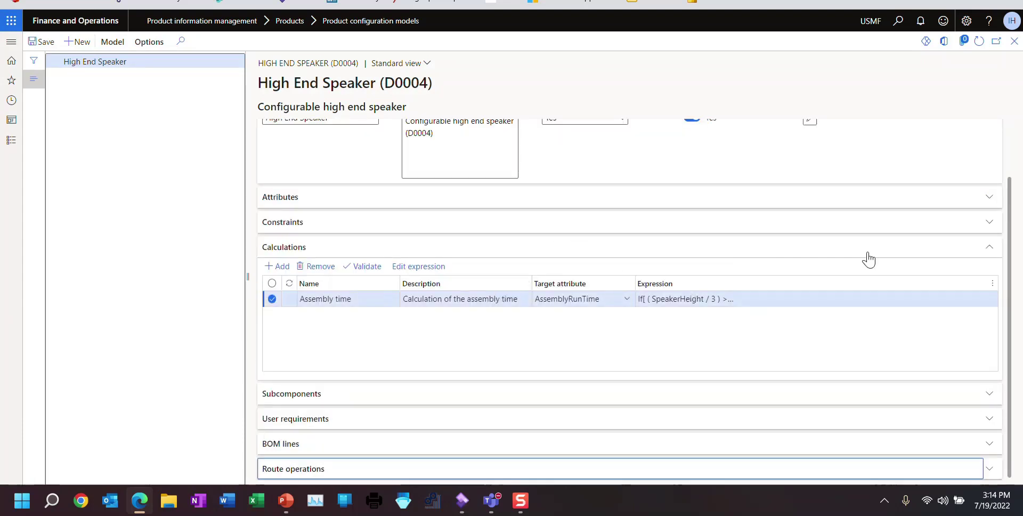
{"action": "left_click", "coordinate": [989, 246]}
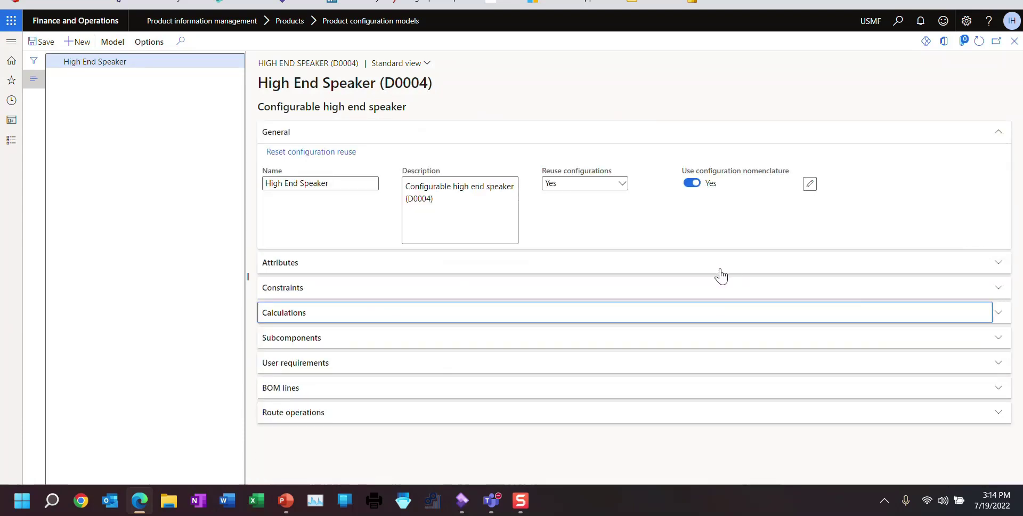
{"action": "left_click", "coordinate": [1003, 388]}
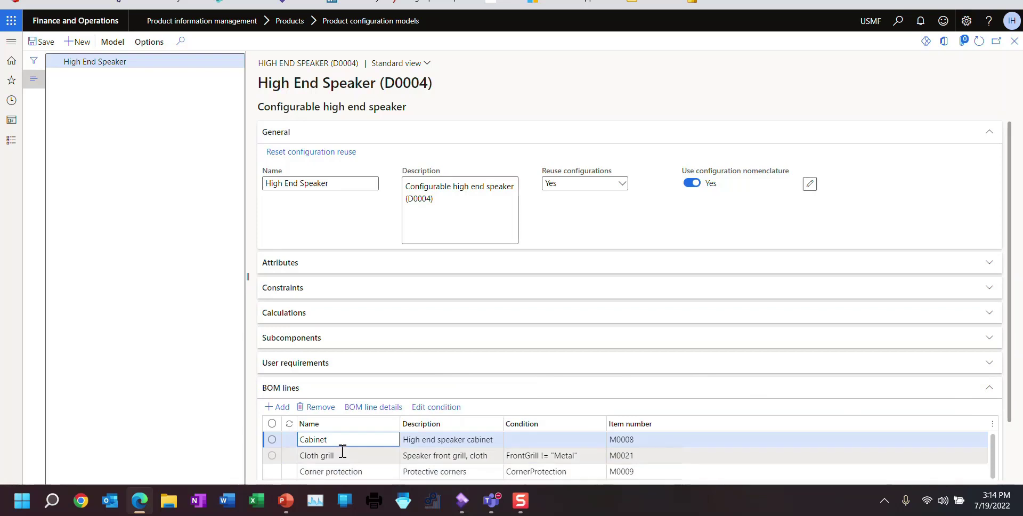
Examine the Cloth grill BOM line's description, condition and item number
{"action": "left_click", "coordinate": [343, 454]}
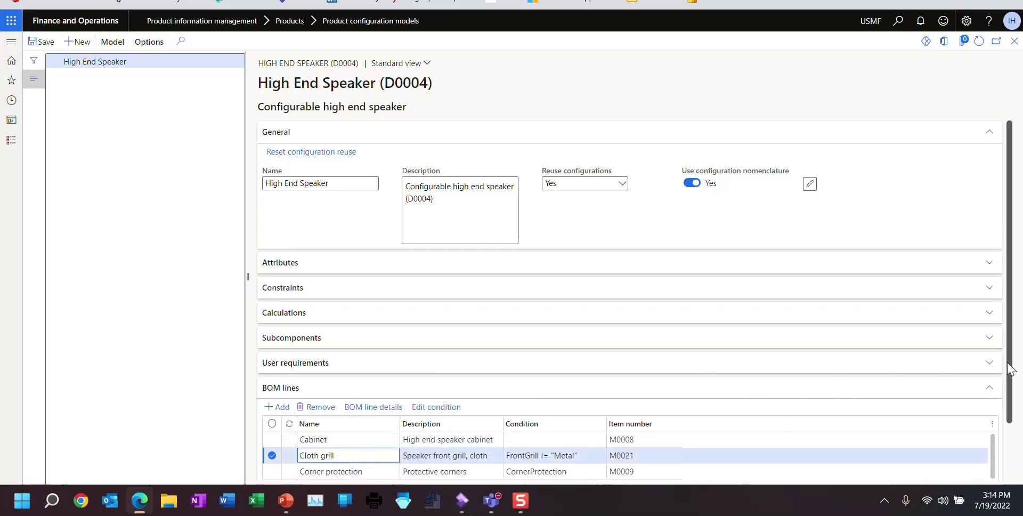
{"action": "left_click_drag", "start_coordinate": [1007, 365], "coordinate": [1007, 426]}
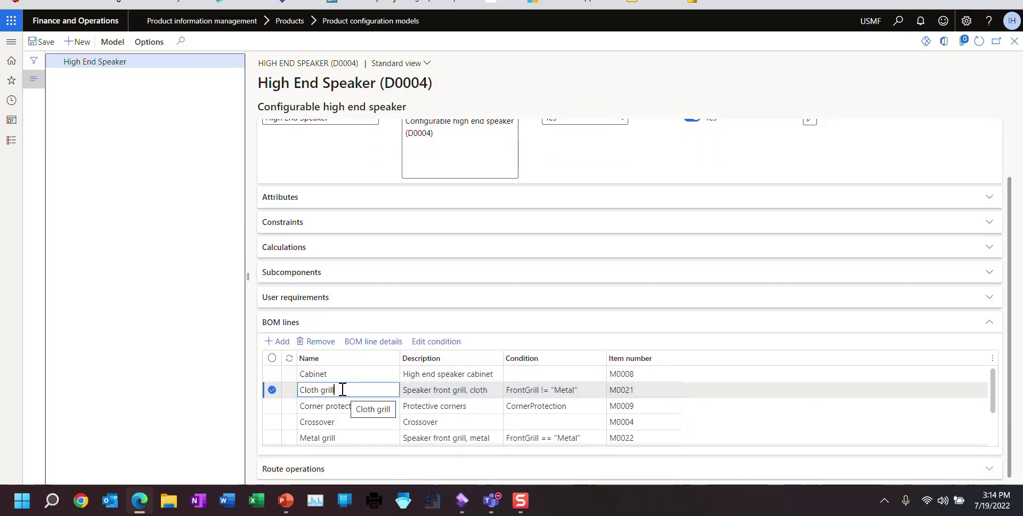
{"action": "left_click", "coordinate": [445, 389]}
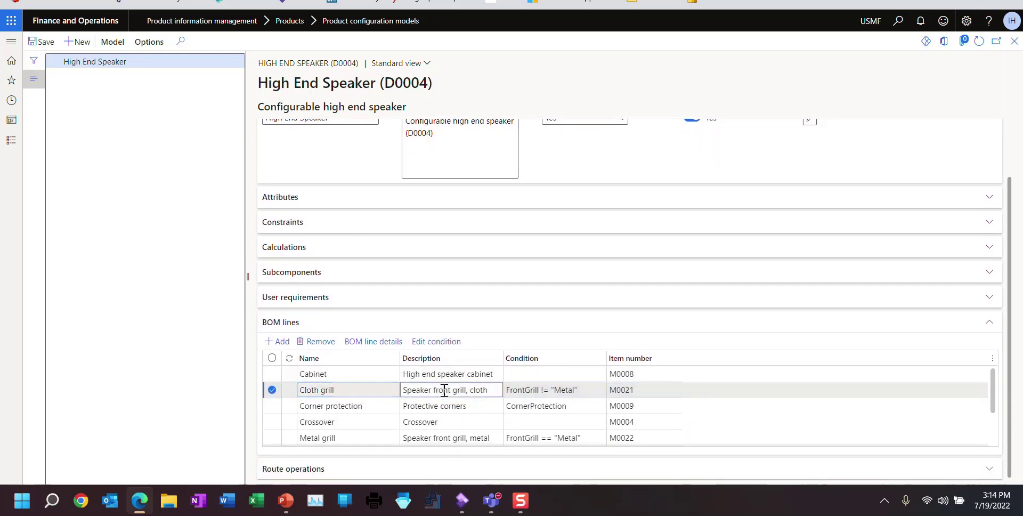
{"action": "left_click", "coordinate": [565, 391]}
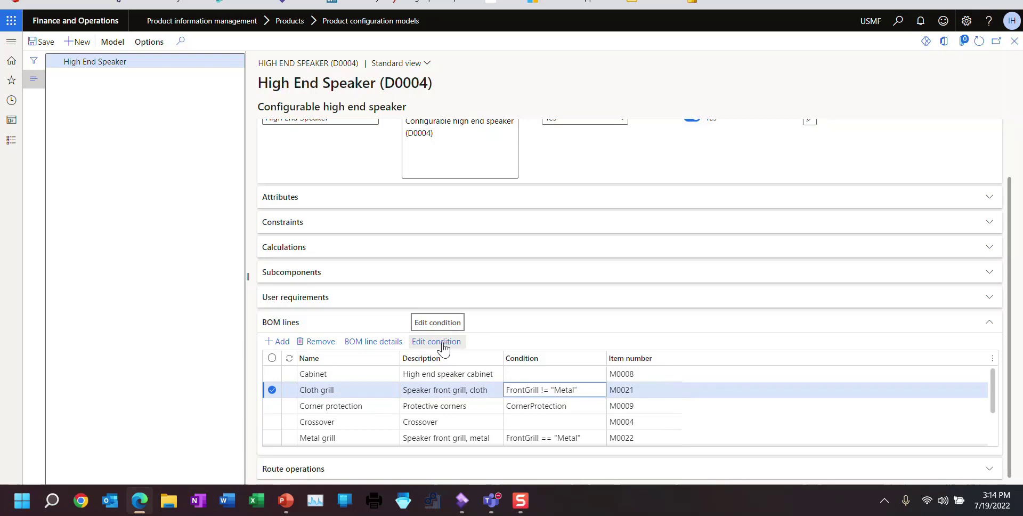
{"action": "left_click", "coordinate": [638, 391]}
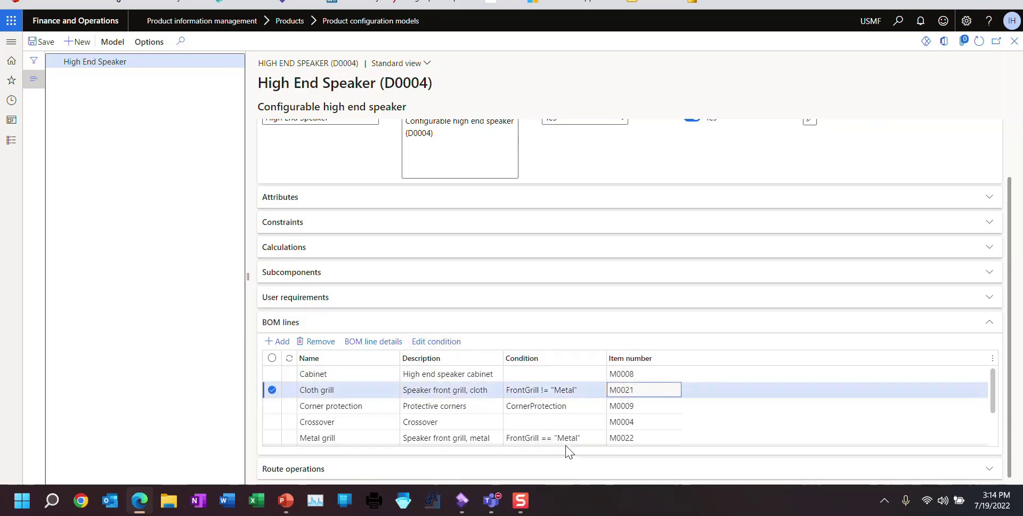
Compare the conditions and item numbers of the Metal grill and Cloth grill BOM lines, and check the Corner protection condition
{"action": "left_click", "coordinate": [580, 438]}
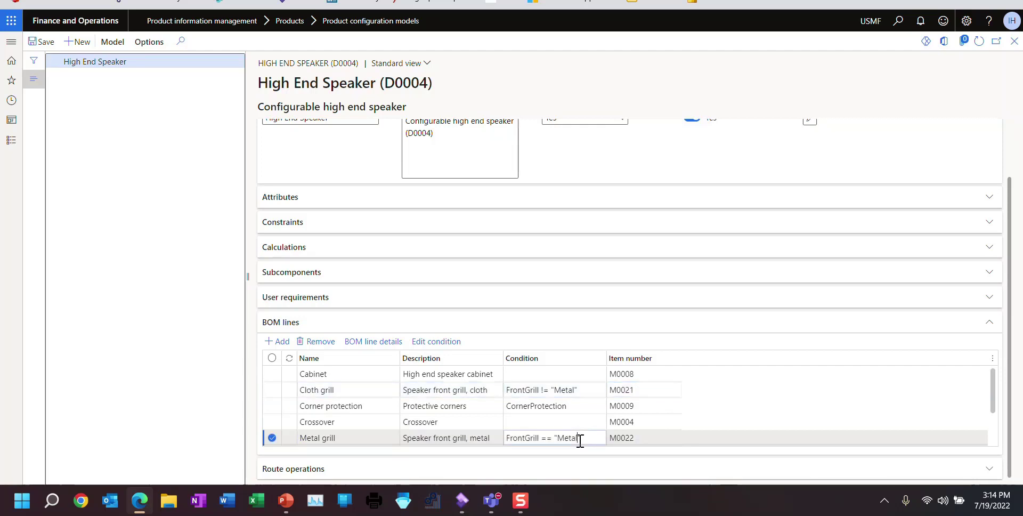
{"action": "left_click", "coordinate": [655, 438]}
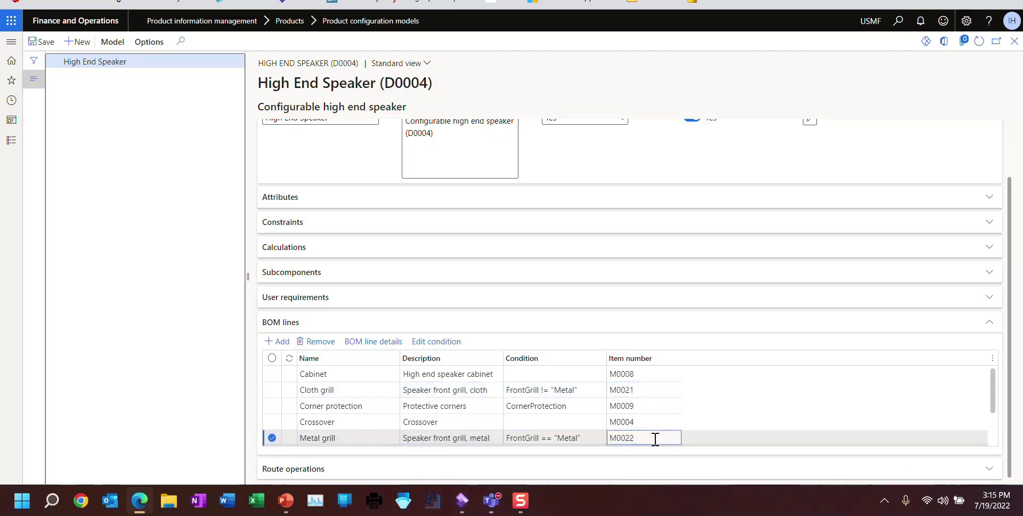
{"action": "left_click", "coordinate": [577, 390]}
{"action": "left_click", "coordinate": [635, 389]}
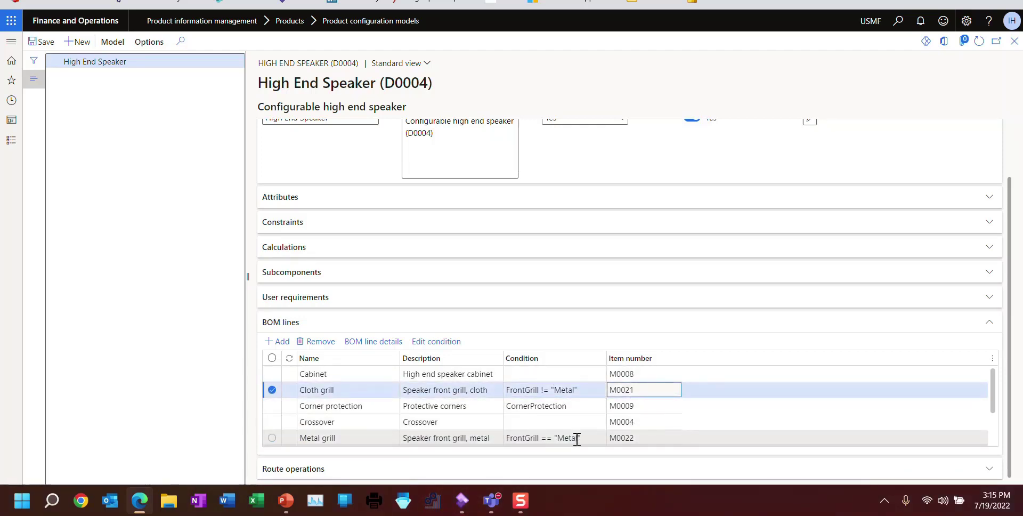
{"action": "left_click", "coordinate": [621, 438]}
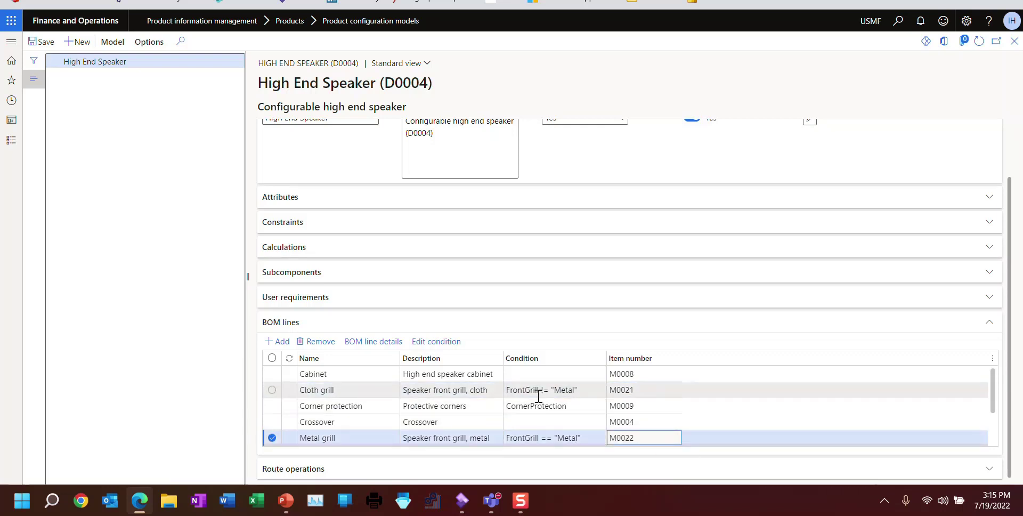
{"action": "left_click", "coordinate": [565, 407]}
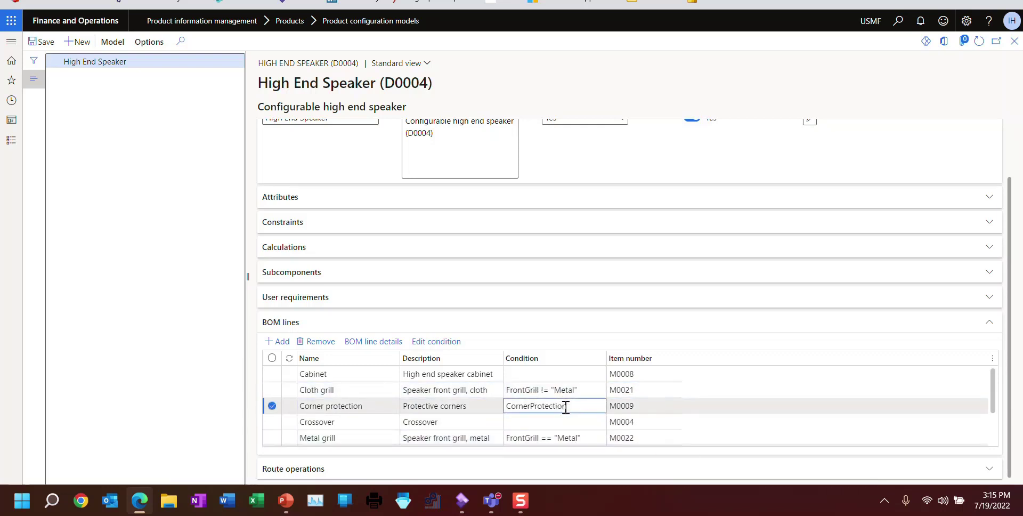
Check the Corner protection item number, the Cabinet line's condition, and the remaining BOM lines for conditions
{"action": "left_click", "coordinate": [644, 407]}
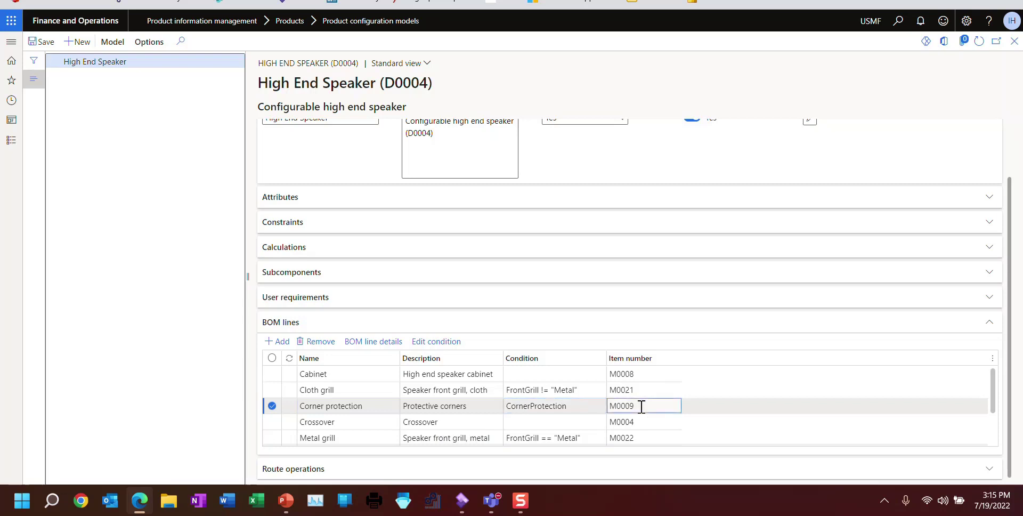
{"action": "left_click", "coordinate": [535, 375]}
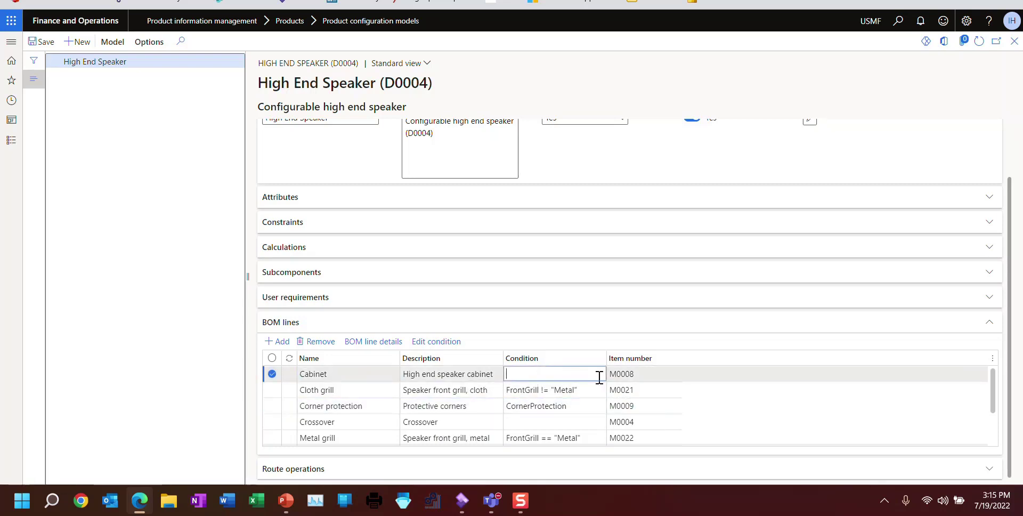
{"action": "left_click_drag", "start_coordinate": [990, 388], "coordinate": [990, 419]}
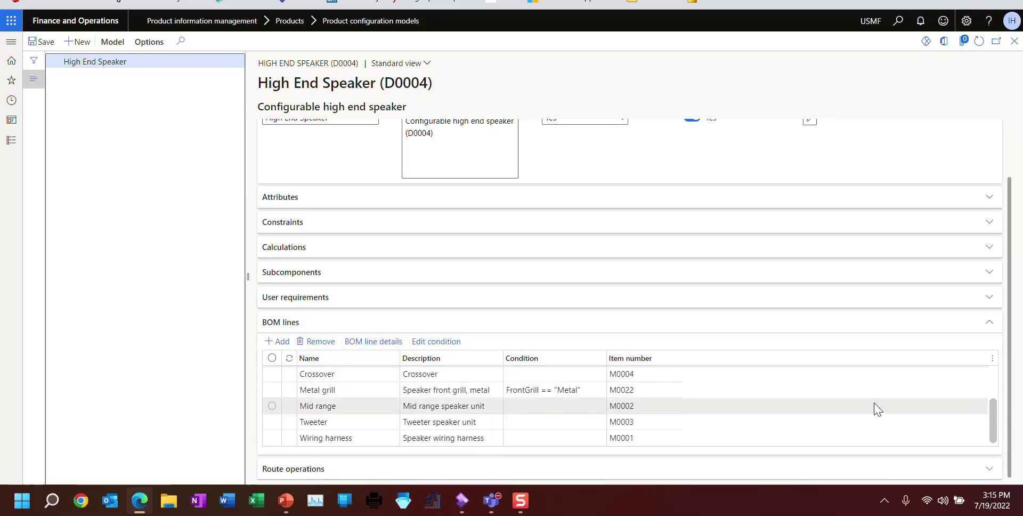
{"action": "scroll", "coordinate": [629, 405], "scroll_direction": "up", "scroll_amount": 2}
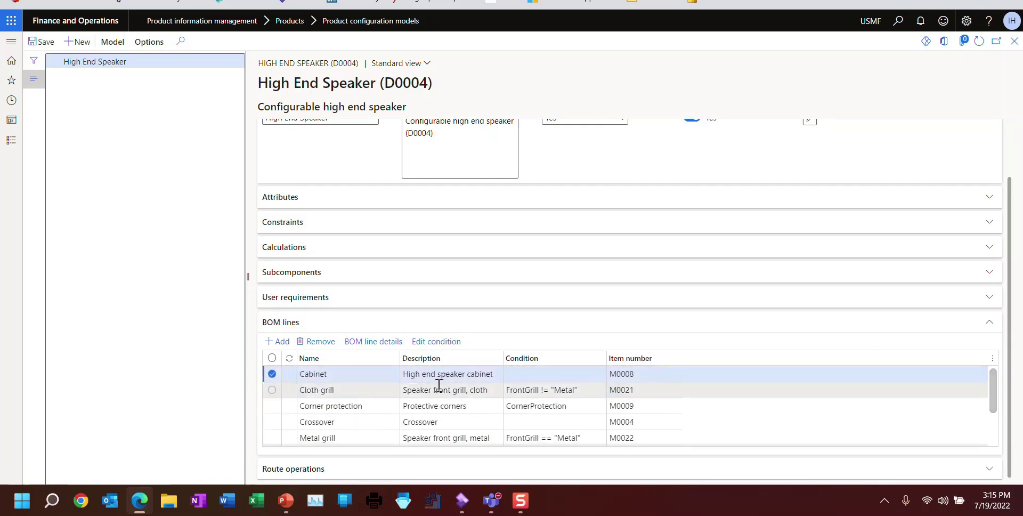
Review which attribute drives the Color dimension in the Cloth grill BOM line details, and close them without saving
{"action": "left_click", "coordinate": [411, 393]}
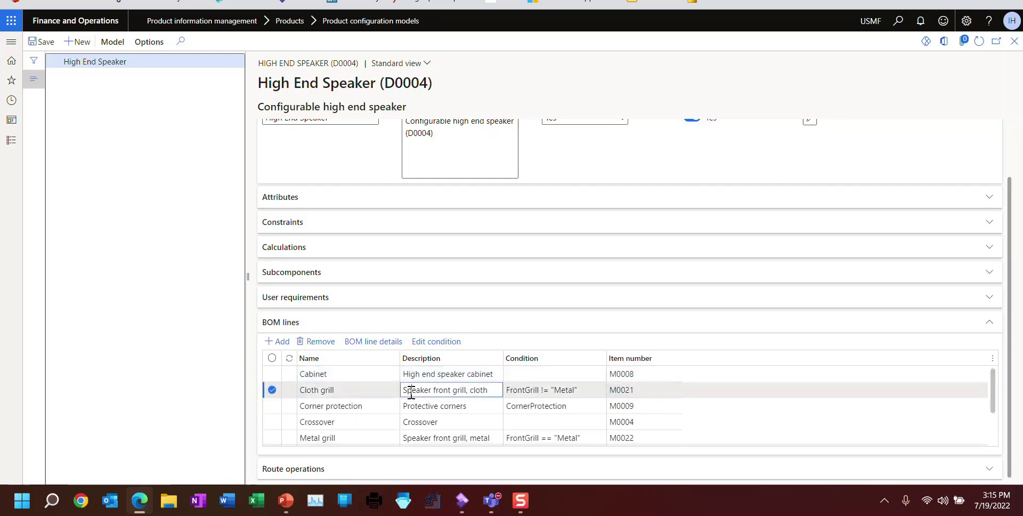
{"action": "left_click", "coordinate": [372, 341]}
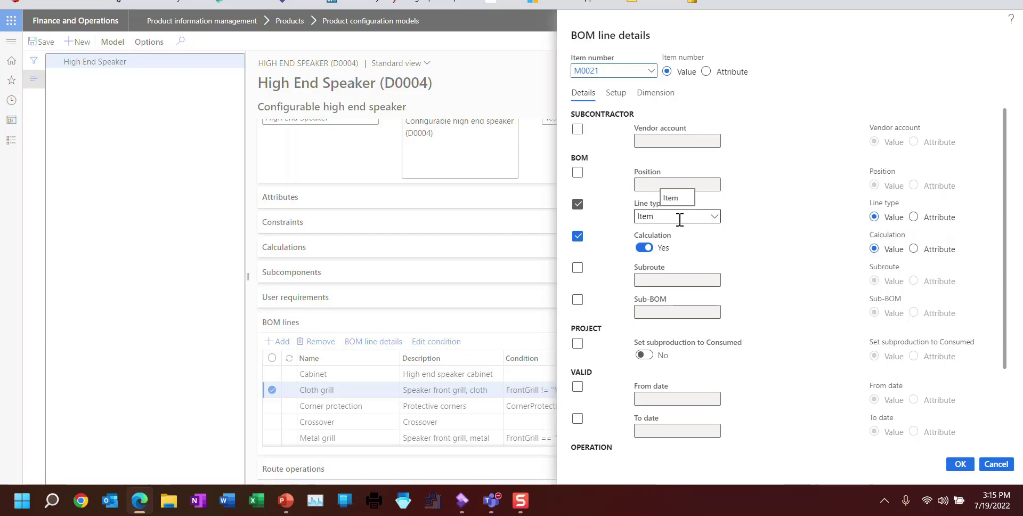
{"action": "left_click", "coordinate": [655, 94]}
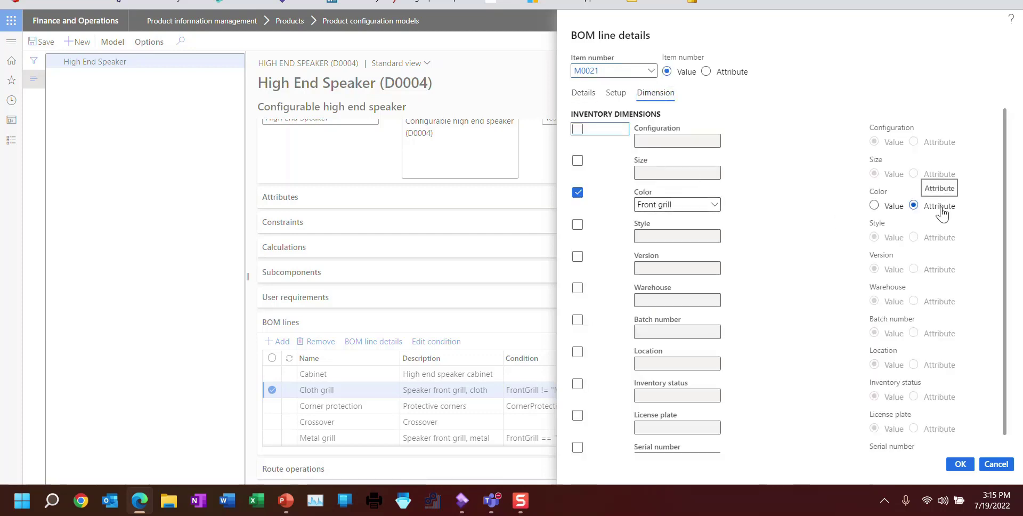
{"action": "left_click", "coordinate": [715, 206]}
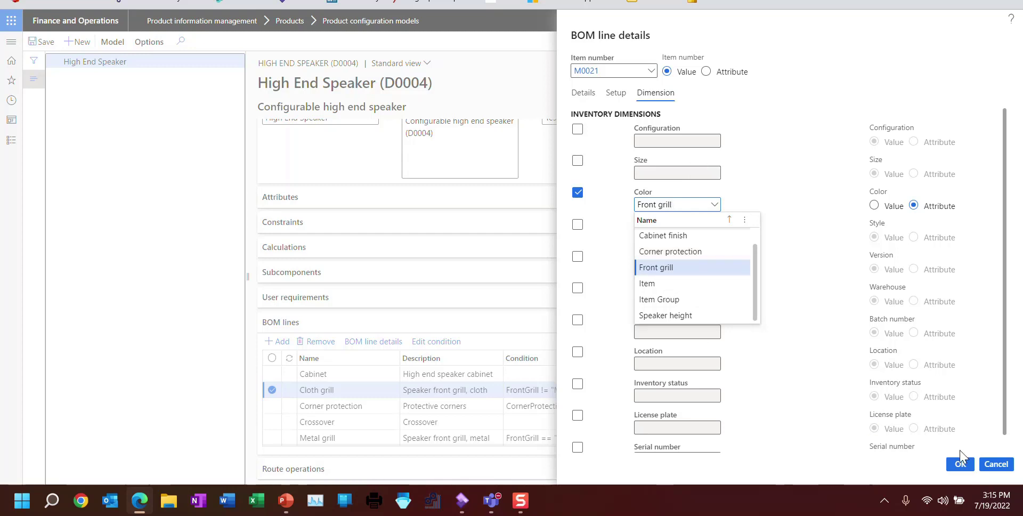
{"action": "left_click", "coordinate": [996, 463]}
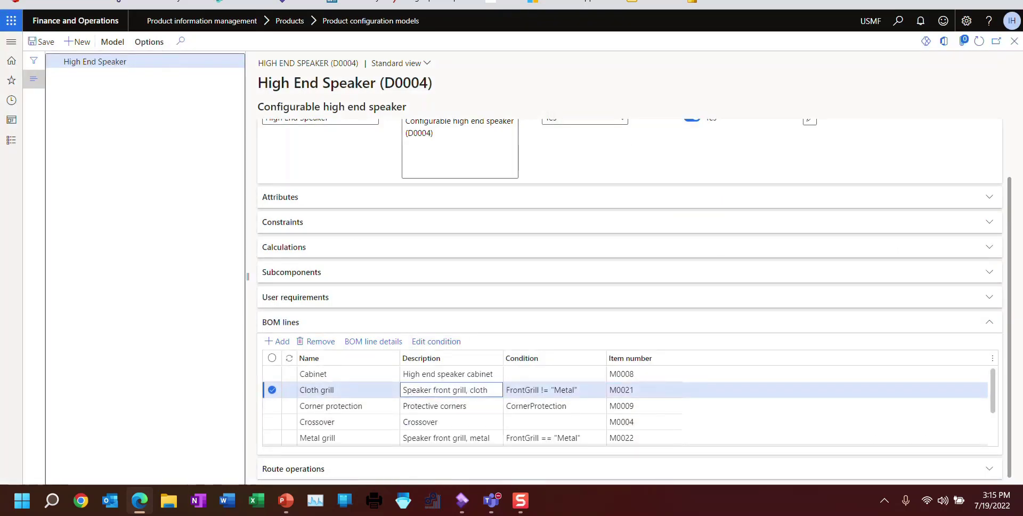
Close the High End Speaker model and open the list of all production orders in Production control
{"action": "key", "text": "shift+F10"}
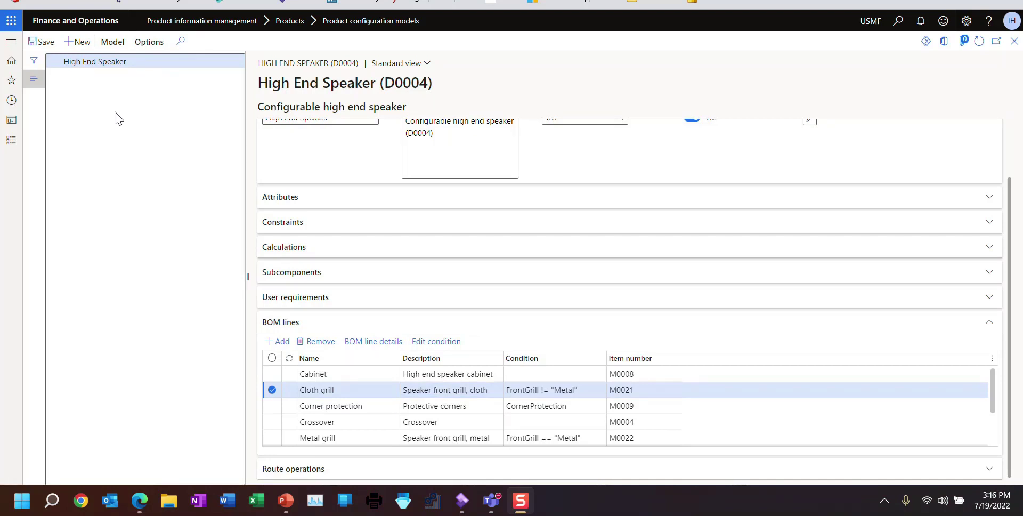
{"action": "left_click", "coordinate": [1013, 41]}
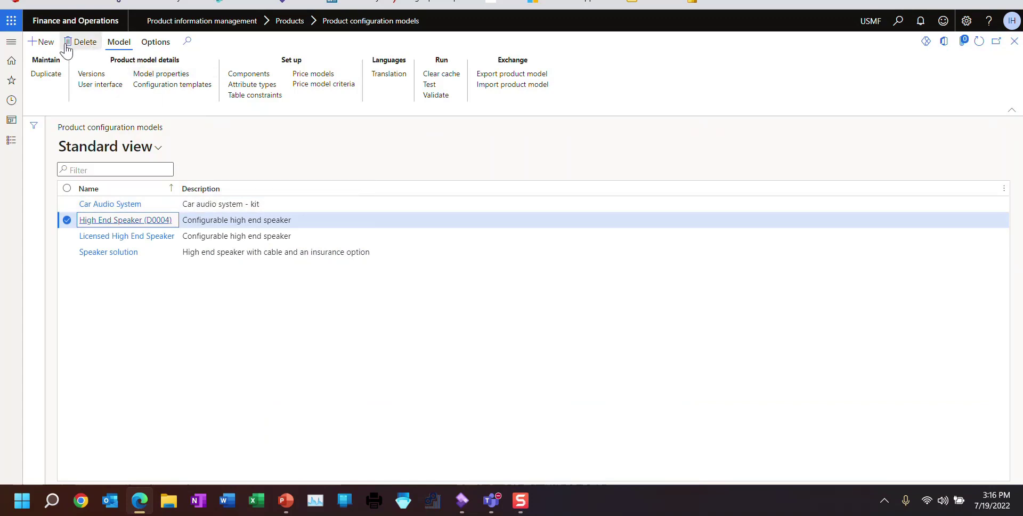
{"action": "left_click", "coordinate": [11, 43]}
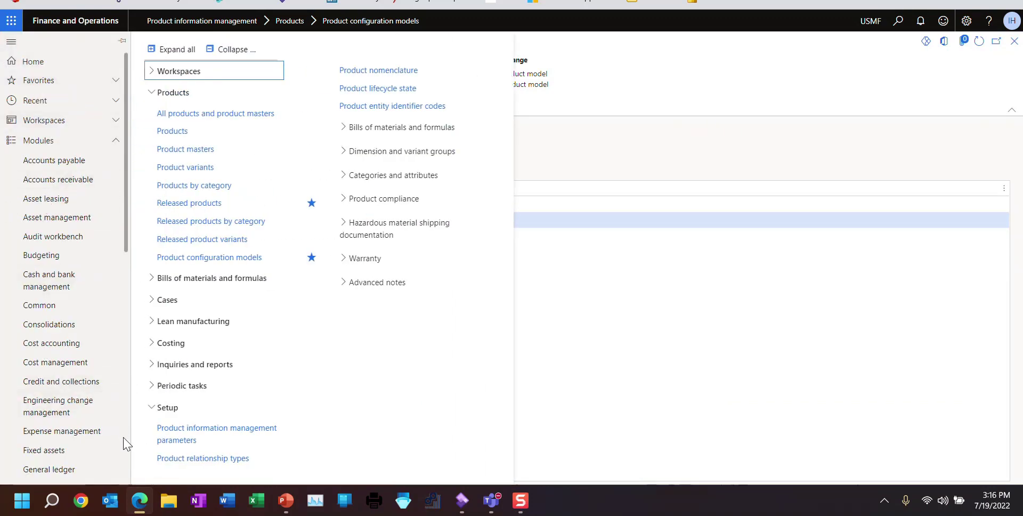
{"action": "scroll", "coordinate": [126, 444], "scroll_direction": "down", "scroll_amount": 6}
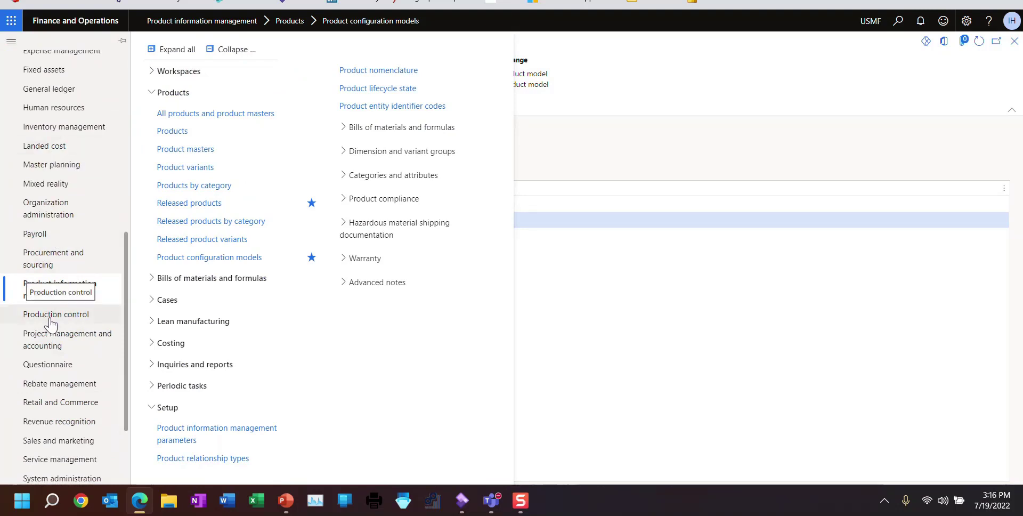
{"action": "left_click", "coordinate": [53, 314]}
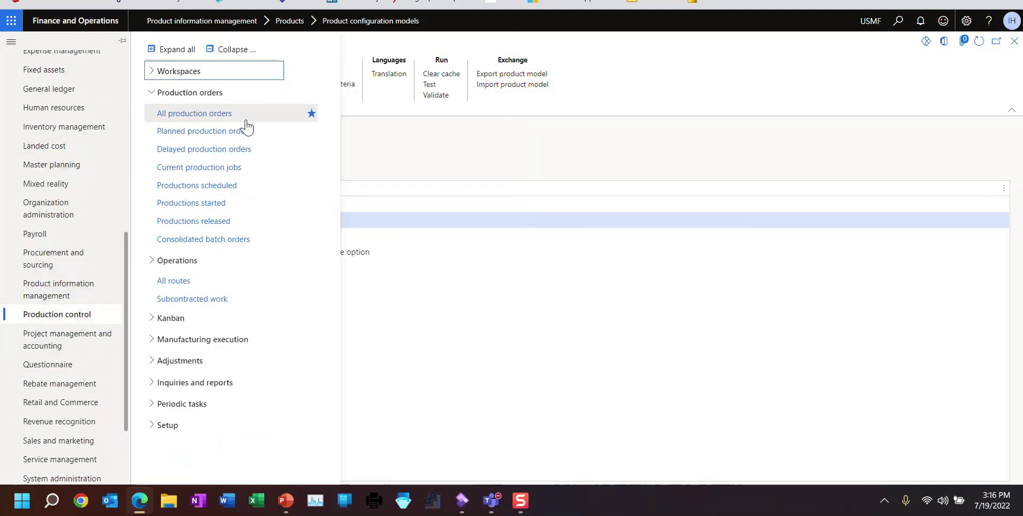
{"action": "left_click", "coordinate": [214, 114]}
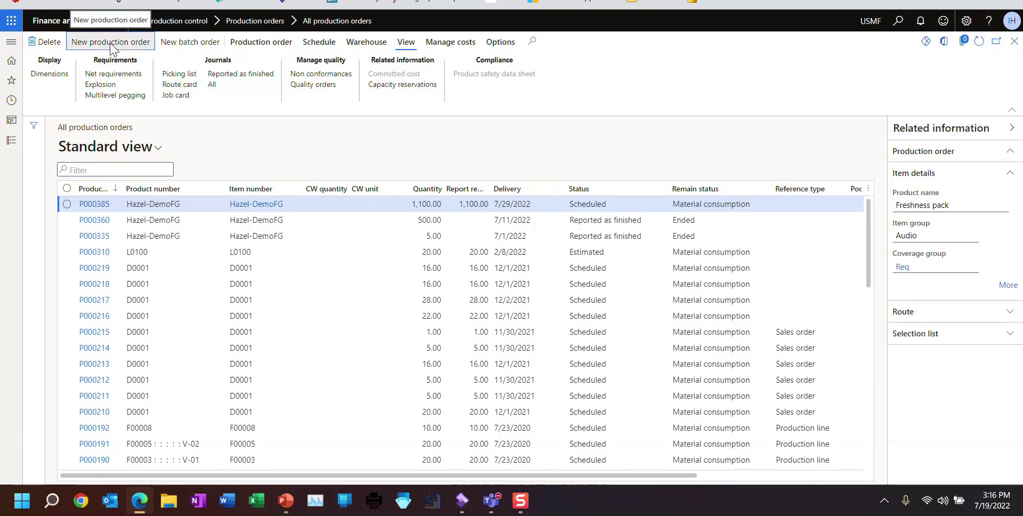
Start a new production order for item D0004, the HighEndSpeaker
{"action": "left_click", "coordinate": [111, 42]}
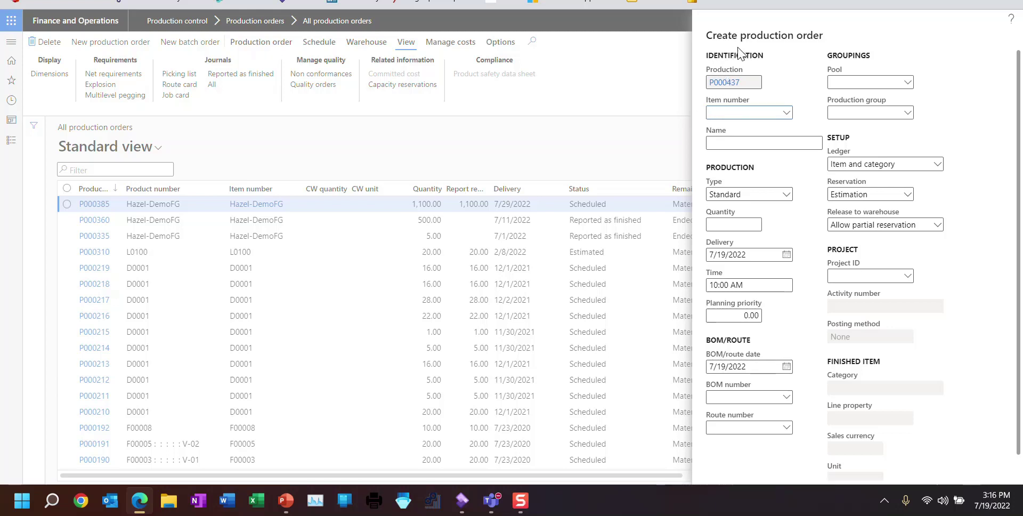
{"action": "type", "text": "d00004"}
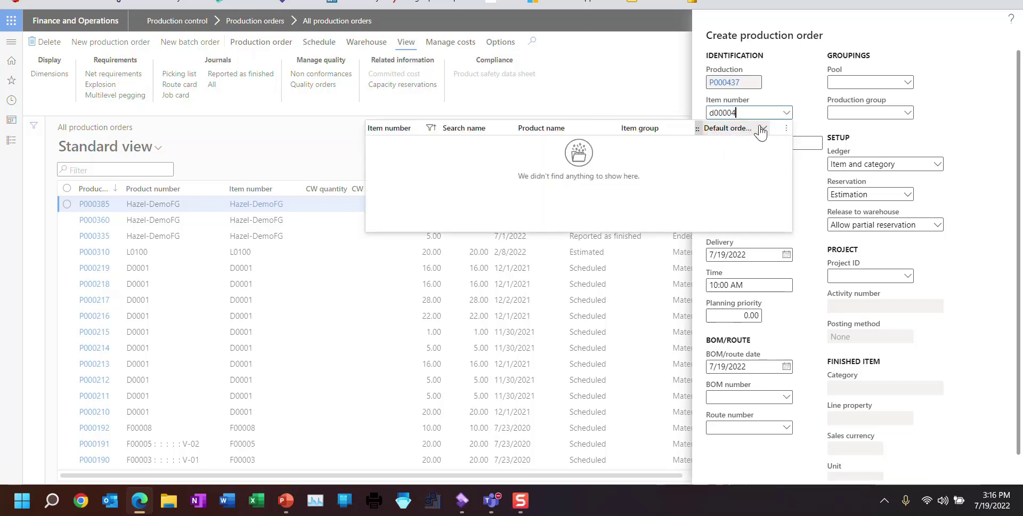
{"action": "key", "text": "Escape"}
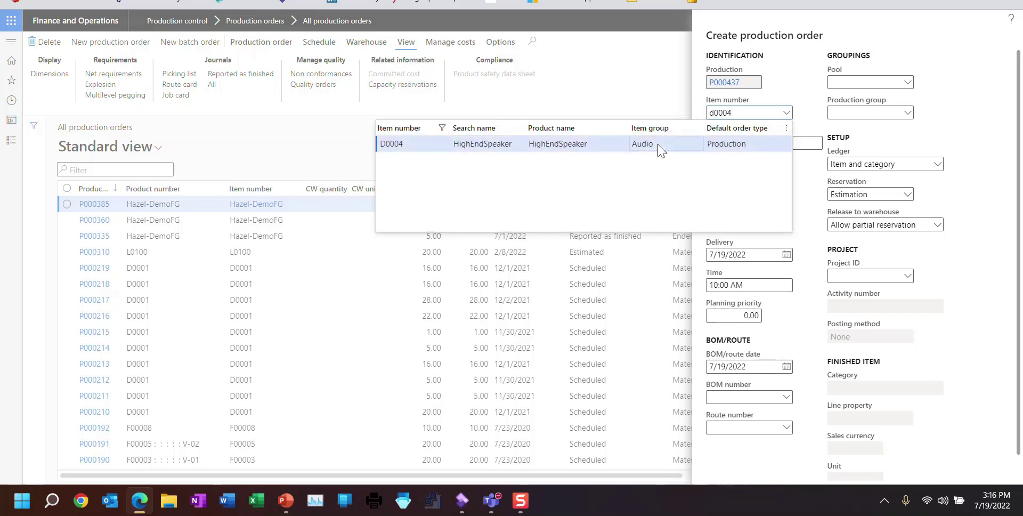
{"action": "left_click", "coordinate": [658, 145]}
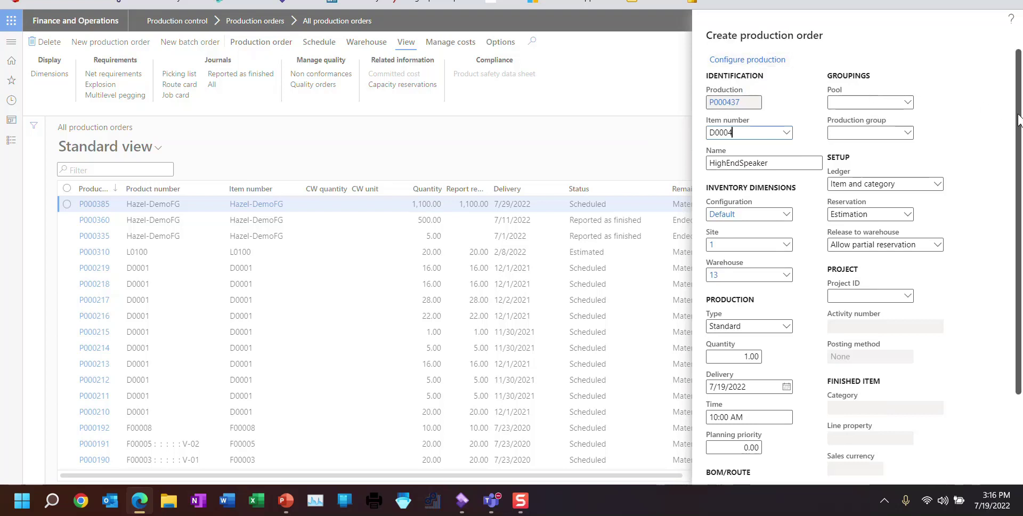
Check the new order's default BOM and route numbers, and view its configurable attributes without setting any
{"action": "scroll", "coordinate": [1021, 362], "scroll_direction": "down", "scroll_amount": 2}
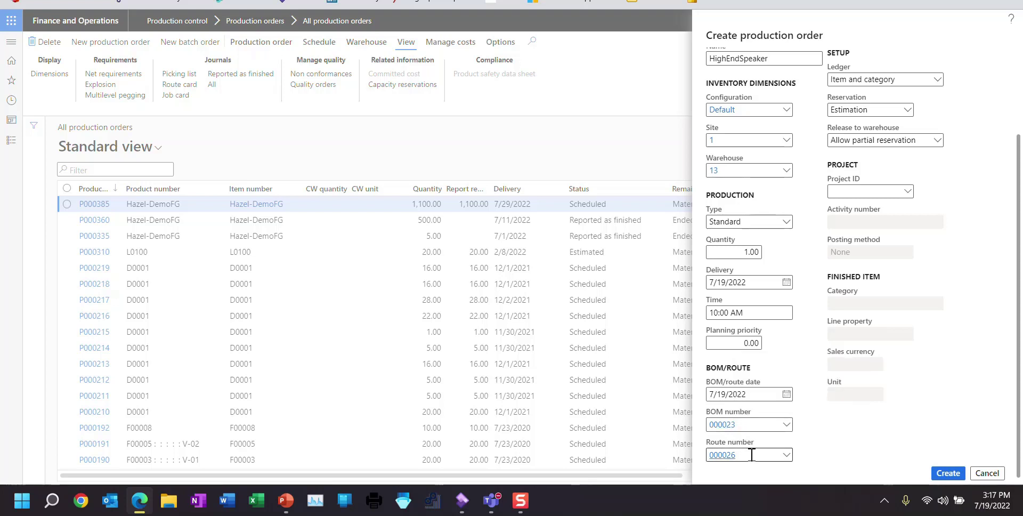
{"action": "scroll", "coordinate": [879, 255], "scroll_direction": "up", "scroll_amount": 2}
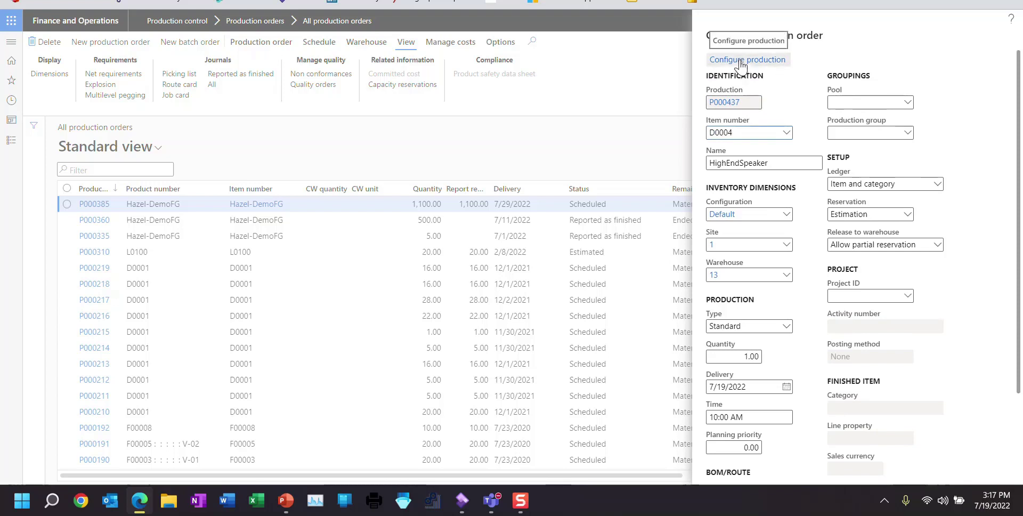
{"action": "left_click", "coordinate": [522, 129]}
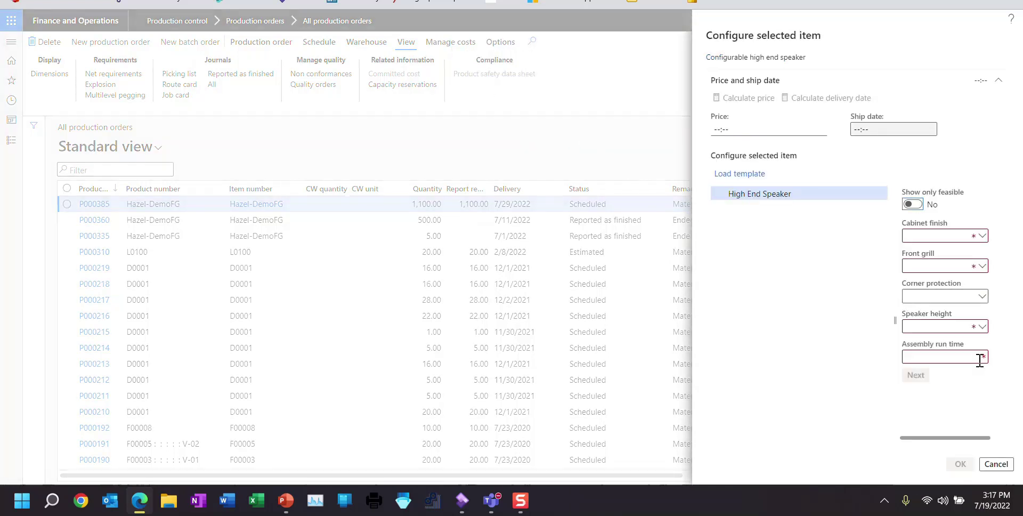
{"action": "left_click", "coordinate": [997, 465]}
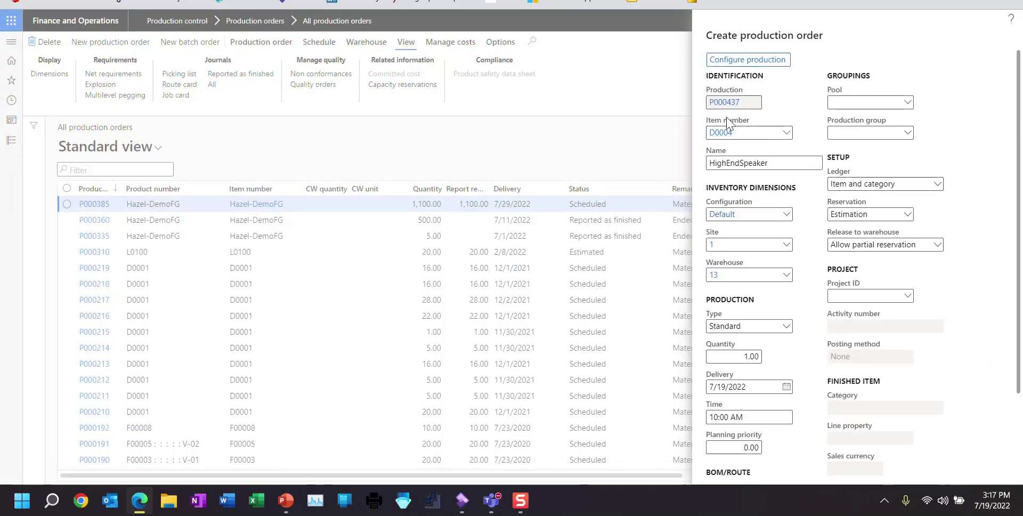
Configure the production item with a Black cabinet finish and a Metal front grill
{"action": "left_click", "coordinate": [745, 59]}
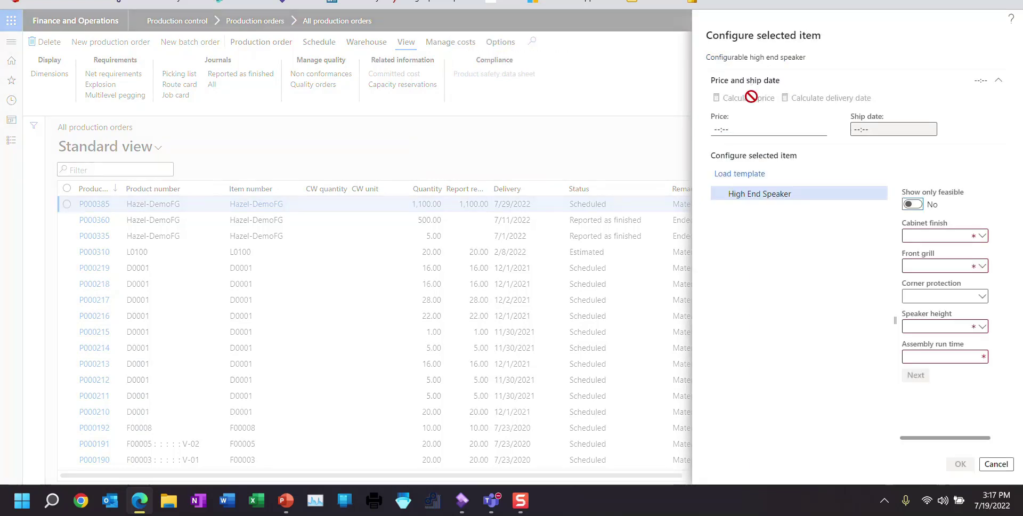
{"action": "left_click", "coordinate": [982, 235]}
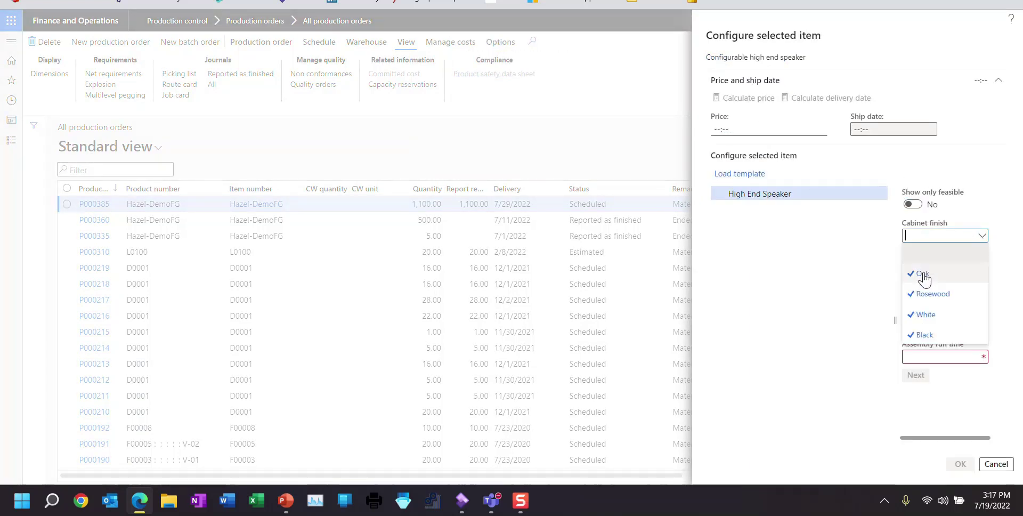
{"action": "left_click", "coordinate": [931, 294]}
{"action": "left_click", "coordinate": [982, 266]}
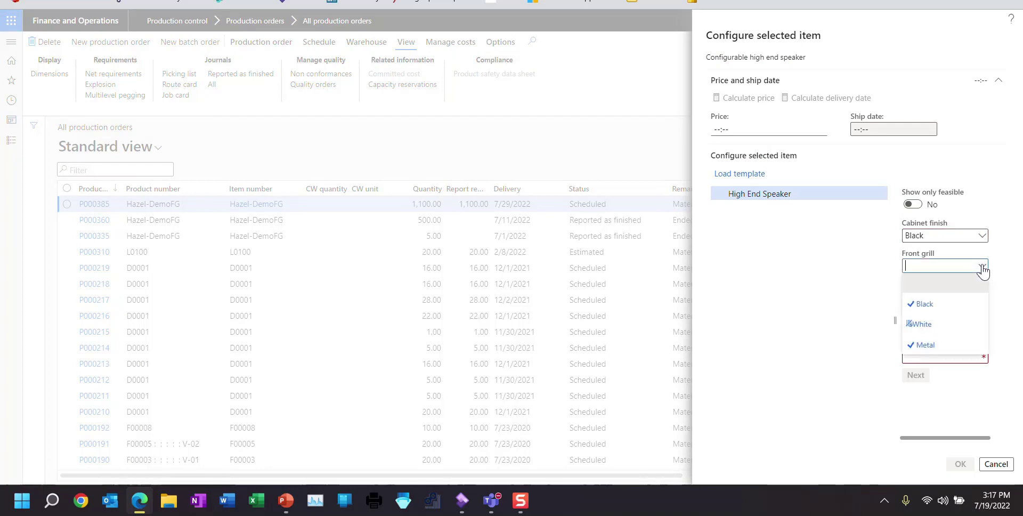
{"action": "left_click", "coordinate": [925, 345]}
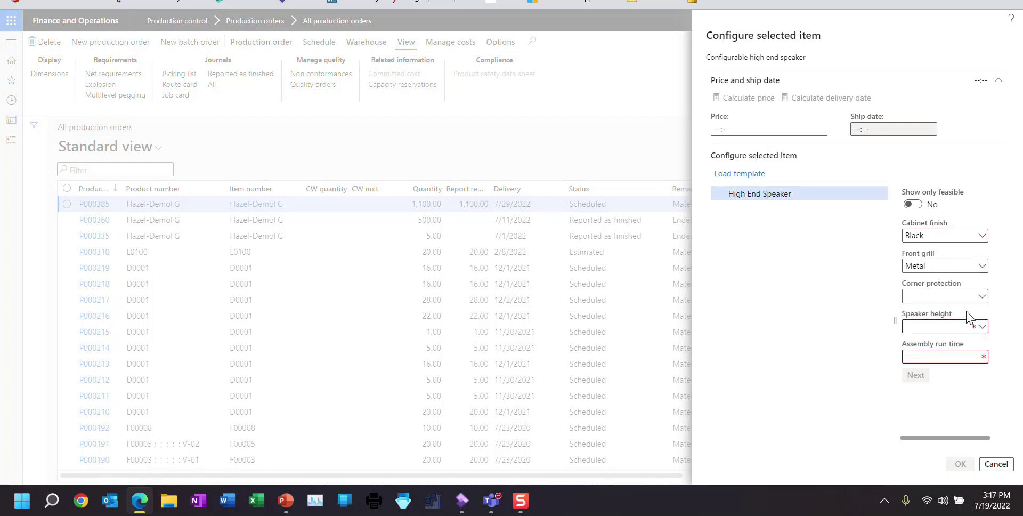
Set Corner protection to True and Speaker height to 14, and confirm the configuration
{"action": "left_click", "coordinate": [979, 296]}
{"action": "left_click", "coordinate": [922, 353]}
{"action": "left_click", "coordinate": [981, 326]}
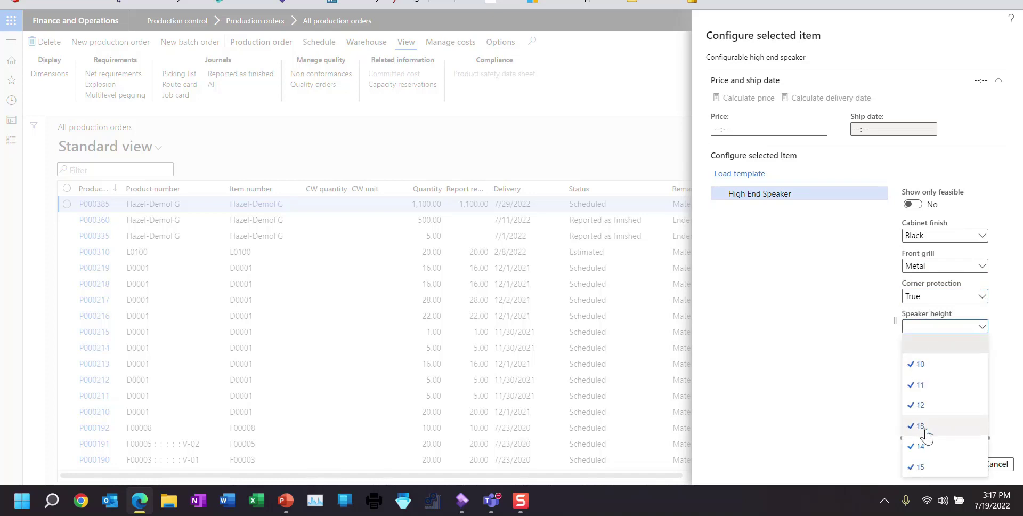
{"action": "left_click", "coordinate": [916, 447]}
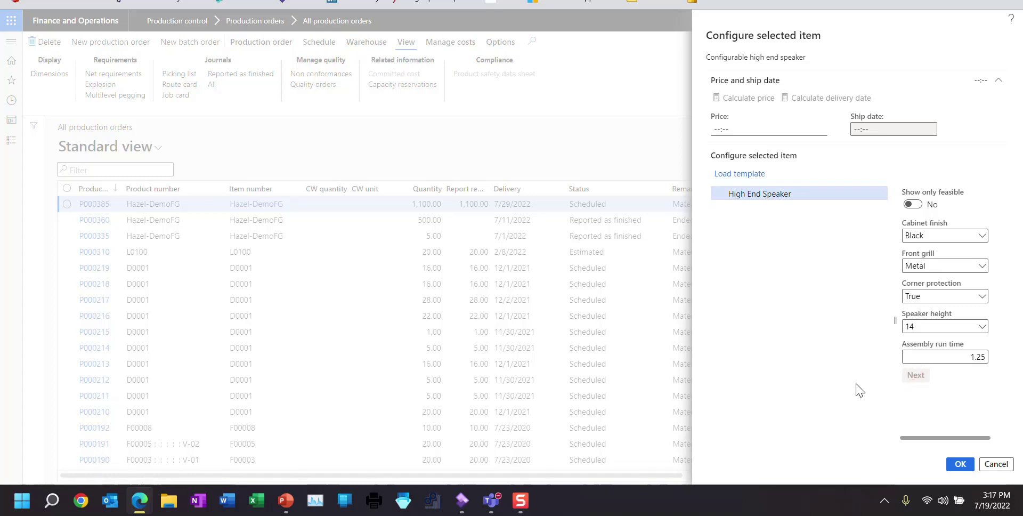
{"action": "left_click", "coordinate": [967, 467]}
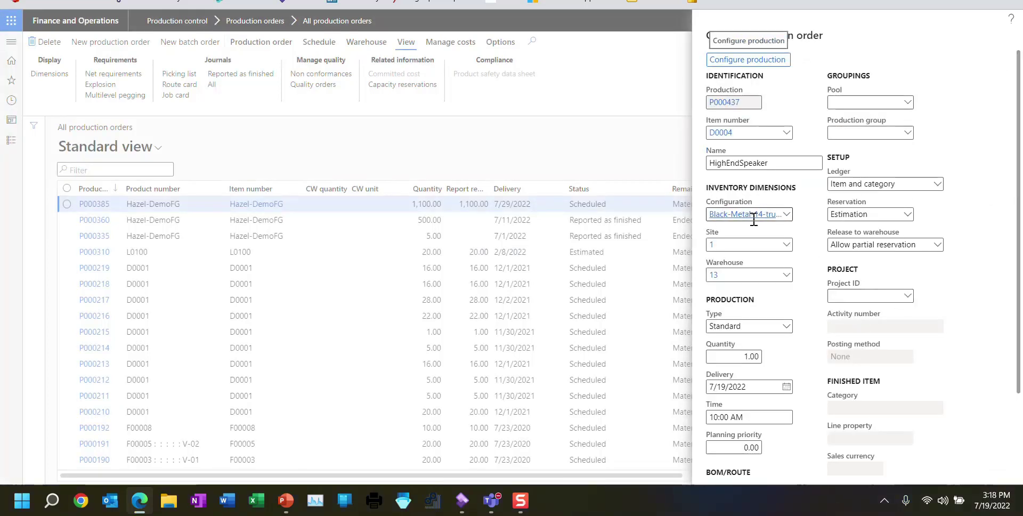
Examine the full configuration name assigned to the new production order
{"action": "left_click", "coordinate": [787, 219]}
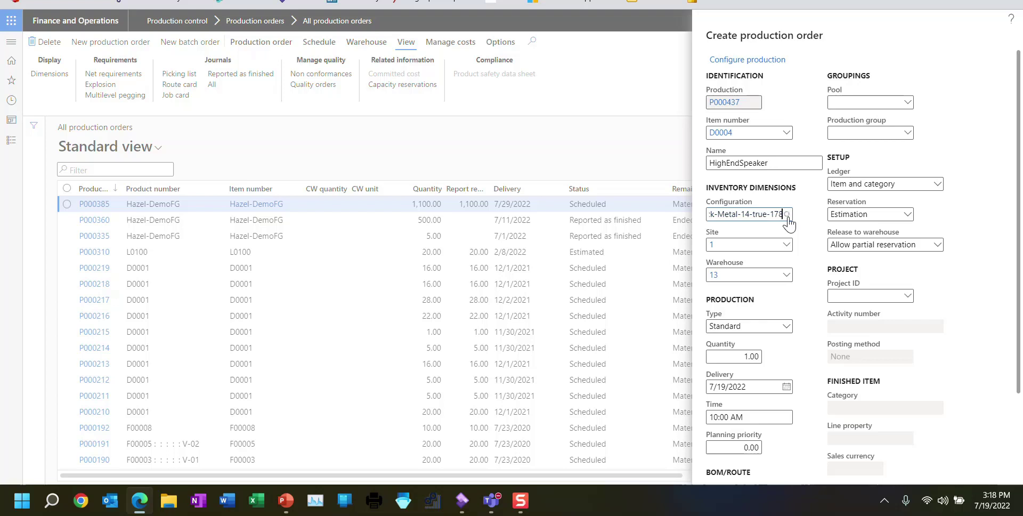
{"action": "left_click", "coordinate": [787, 214]}
{"action": "left_click", "coordinate": [933, 280]}
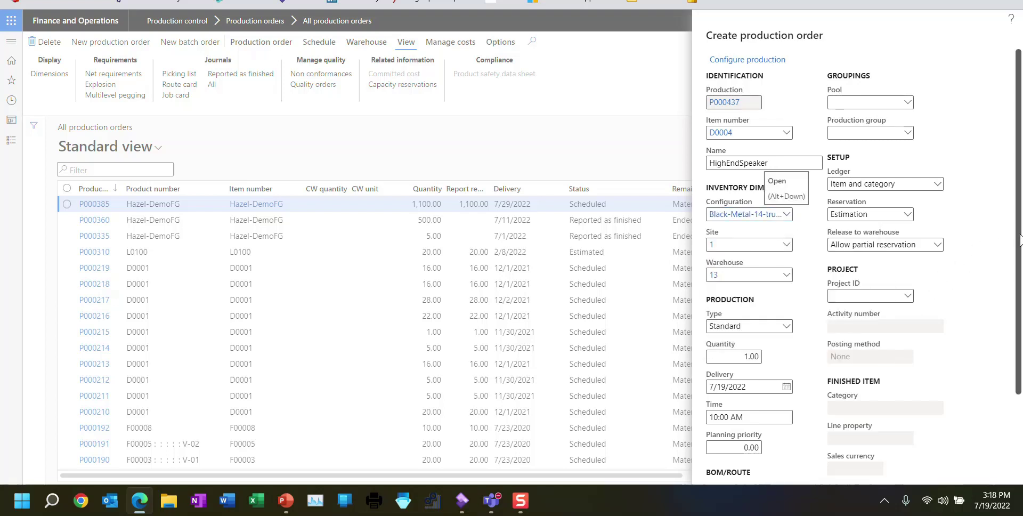
Check the order's BOM and route numbers for the new configuration, and open the route's operation details
{"action": "scroll", "coordinate": [859, 393], "scroll_direction": "down", "scroll_amount": 3}
{"action": "scroll", "coordinate": [859, 393], "scroll_direction": "up", "scroll_amount": 3}
{"action": "scroll", "coordinate": [859, 394], "scroll_direction": "down", "scroll_amount": 3}
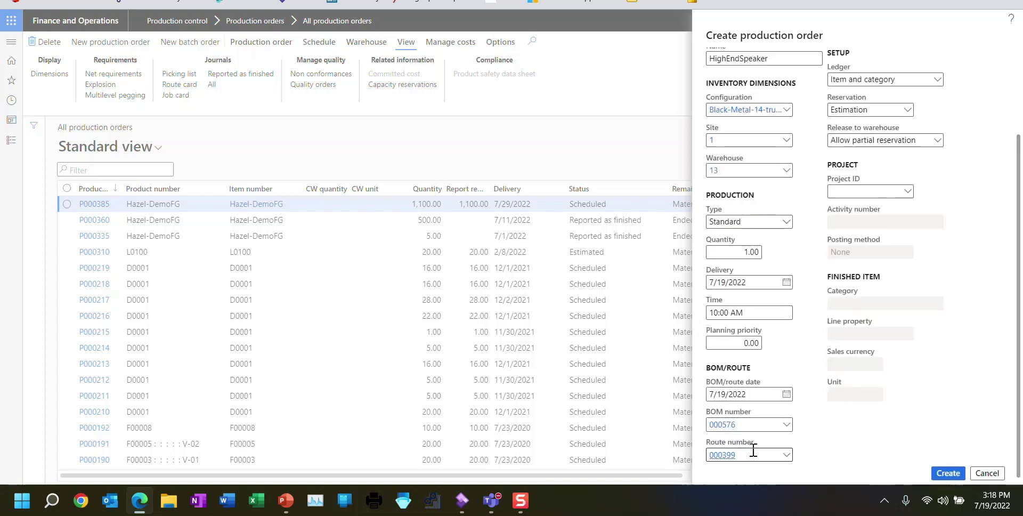
{"action": "left_click", "coordinate": [719, 455]}
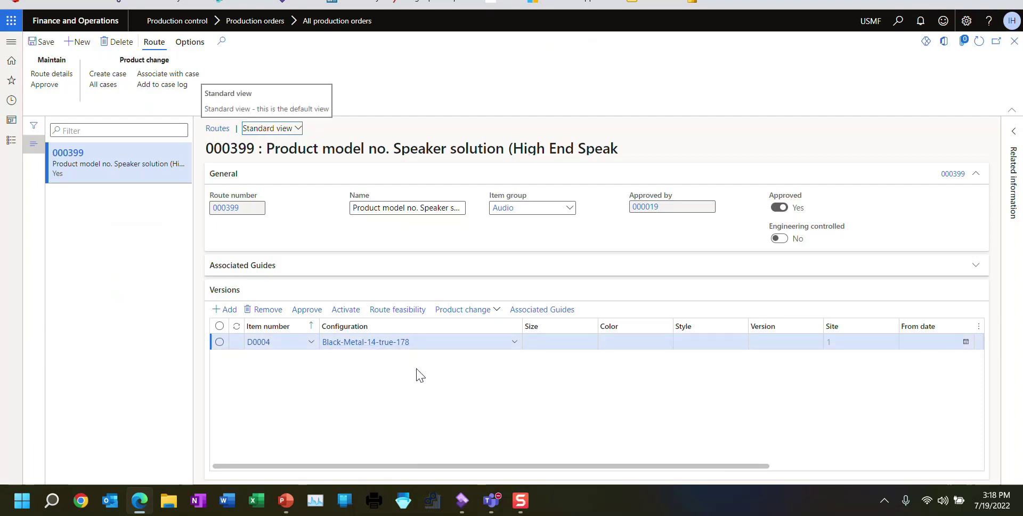
{"action": "left_click", "coordinate": [52, 74]}
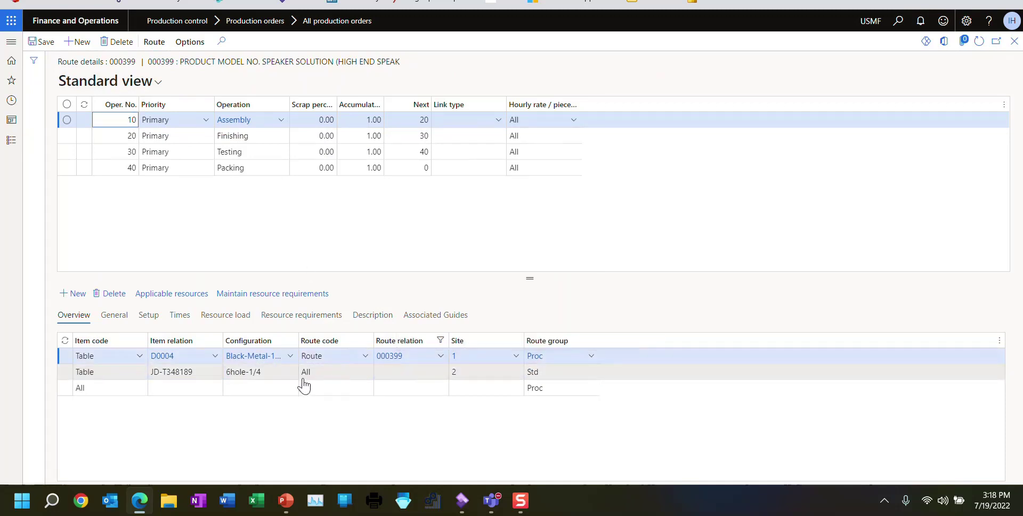
Examine the times of the Assembly operation in the route details, and return to the new production order
{"action": "left_click", "coordinate": [179, 315]}
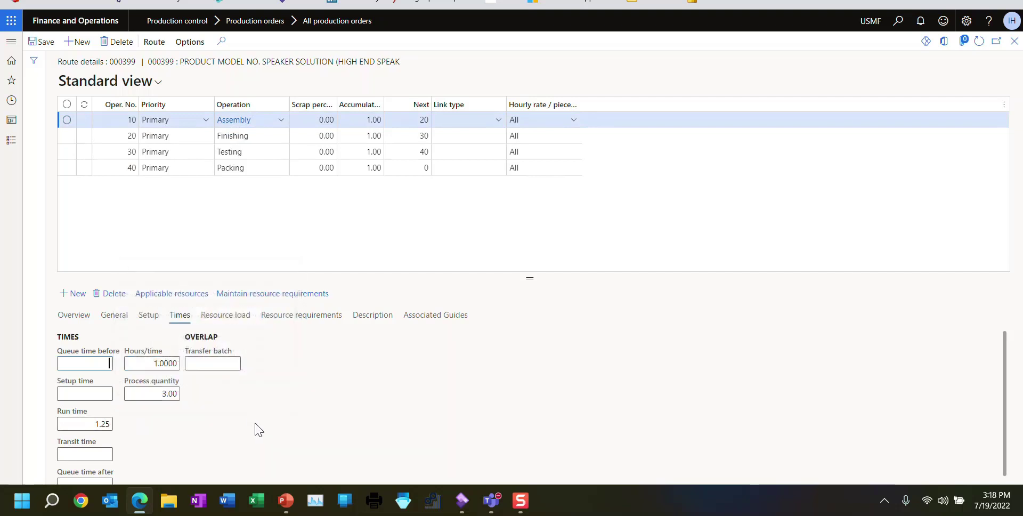
{"action": "key", "text": "Escape"}
{"action": "key", "text": "Escape"}
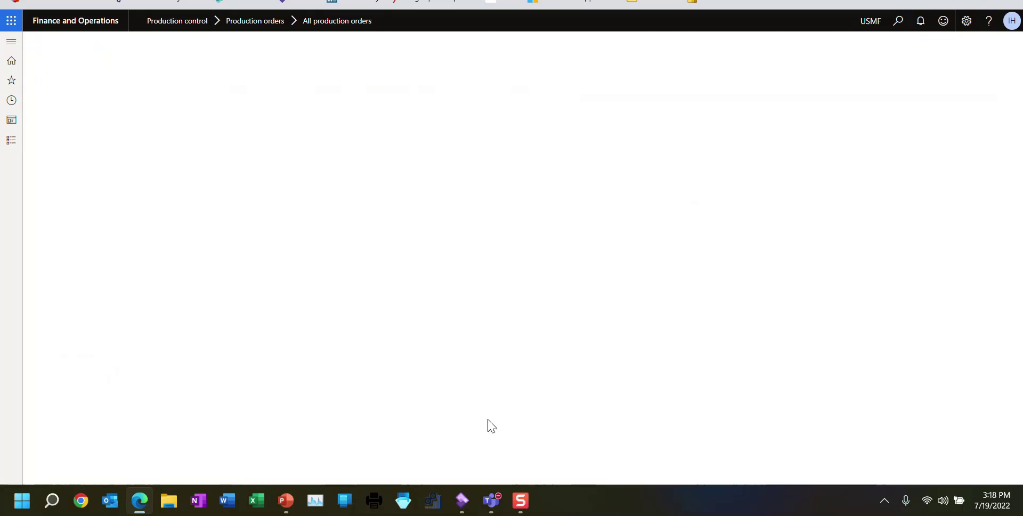
Open the new order's bill of materials and examine its component lines and their structure in the BOM designer
{"action": "left_click", "coordinate": [722, 424]}
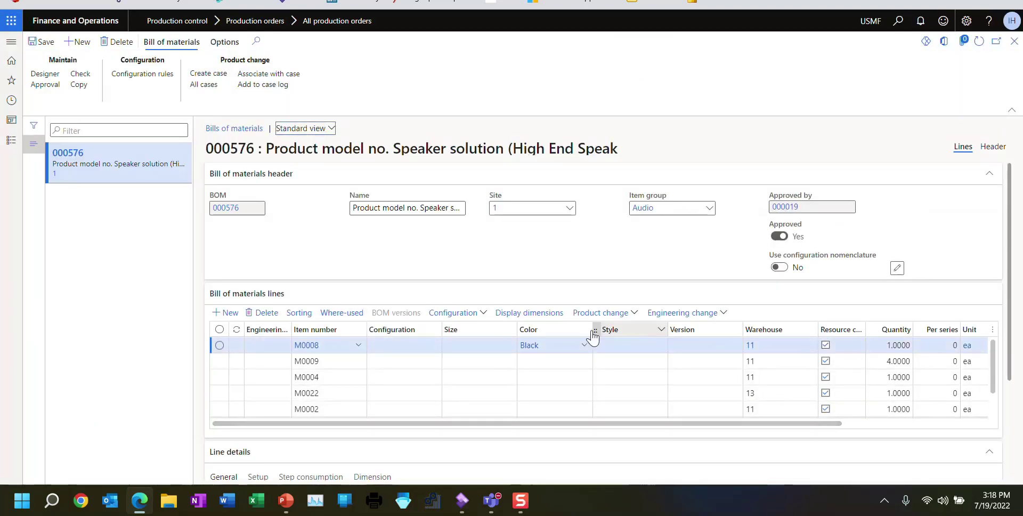
{"action": "mouse_move", "coordinate": [303, 348]}
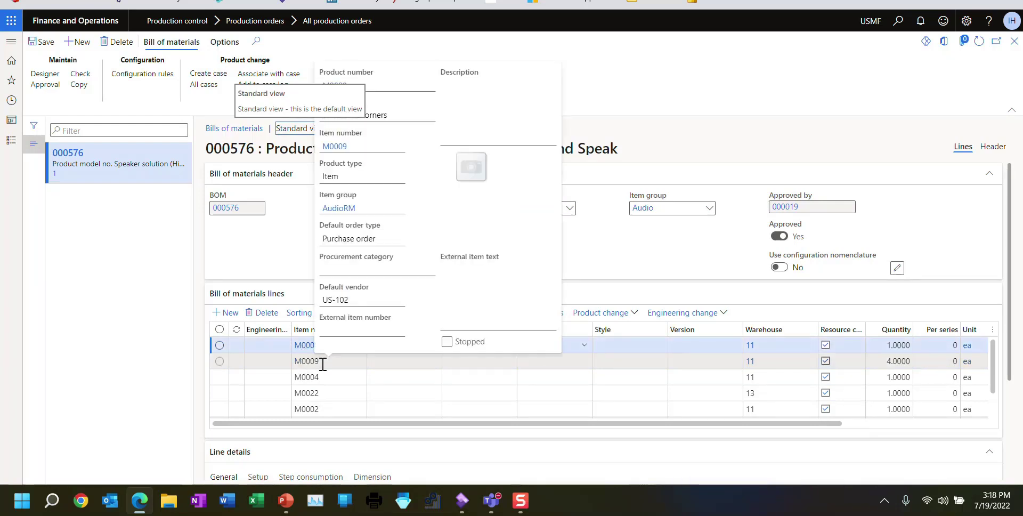
{"action": "left_click_drag", "start_coordinate": [993, 375], "coordinate": [994, 357]}
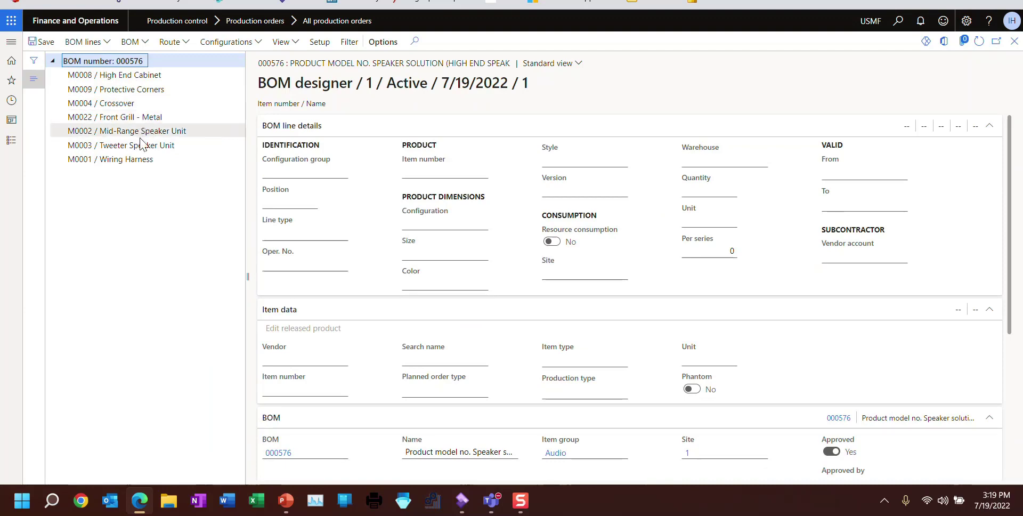
{"action": "left_click", "coordinate": [248, 276]}
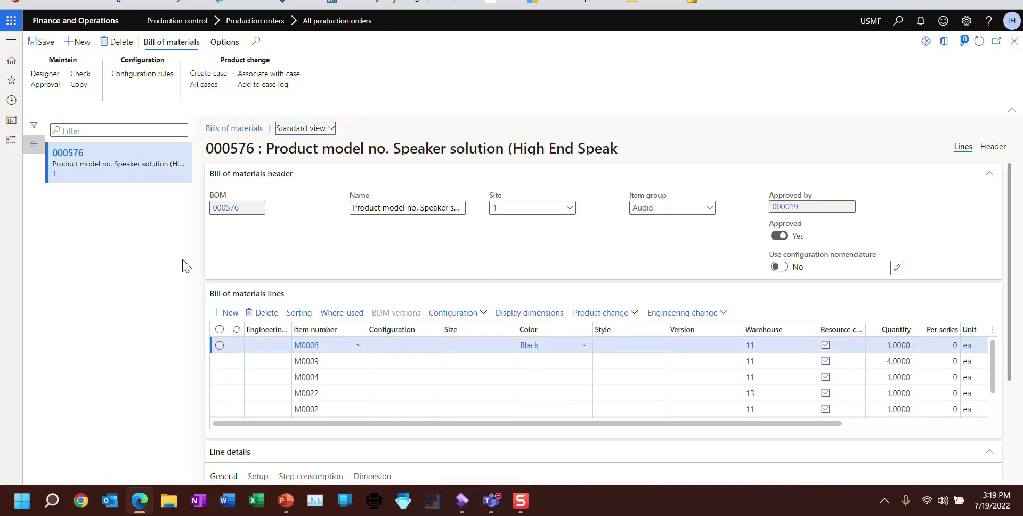
Leave the bill of materials and create the production order for the configured speaker
{"action": "left_click", "coordinate": [114, 294]}
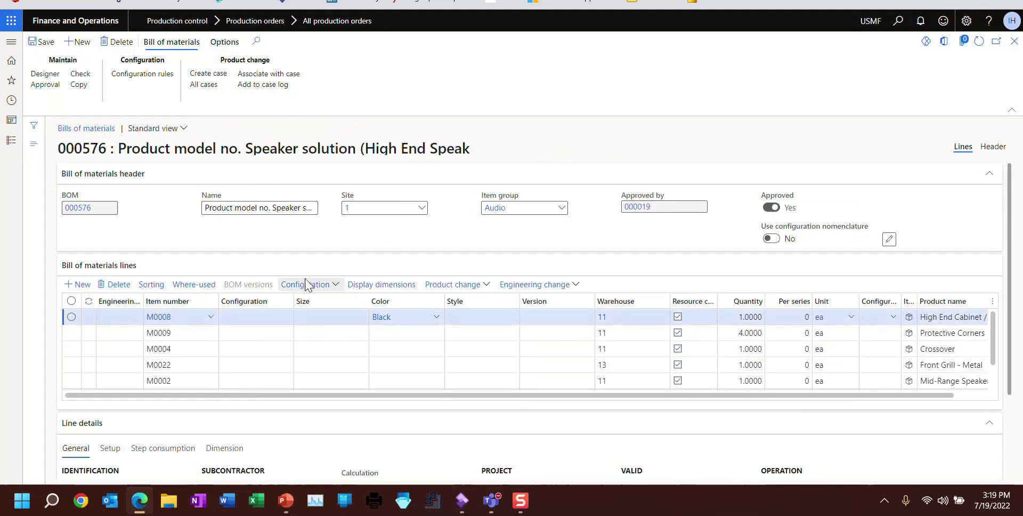
{"action": "key", "text": "Escape"}
{"action": "left_click", "coordinate": [951, 473]}
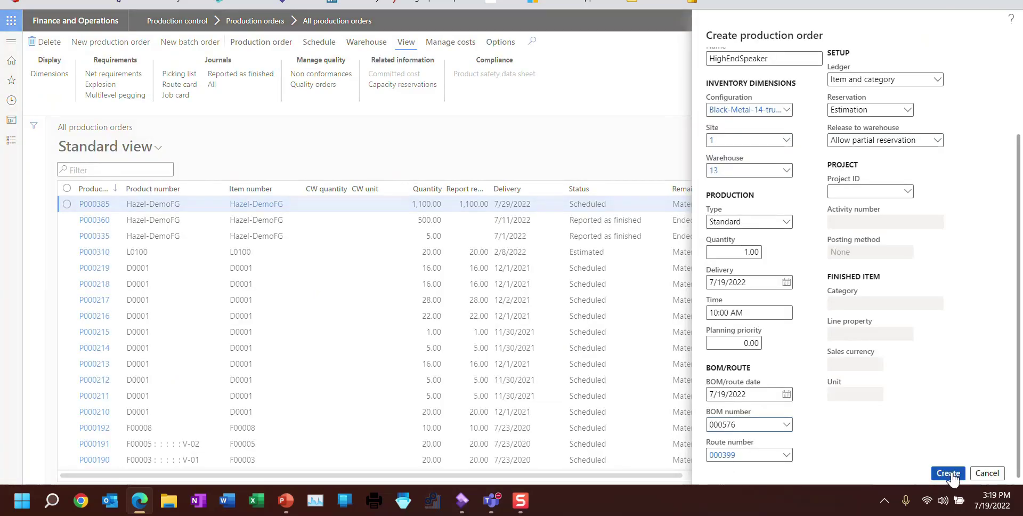